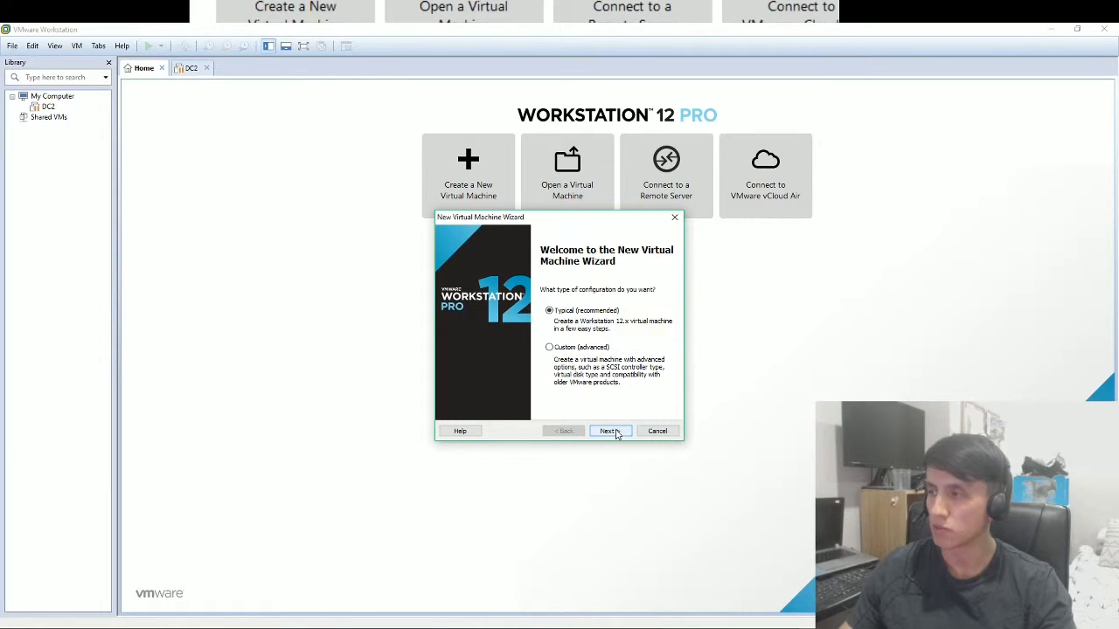
# Select the Windows 10 x64 ISO as the installer disc image and continue to Easy Install.
pyautogui.click(616, 433)
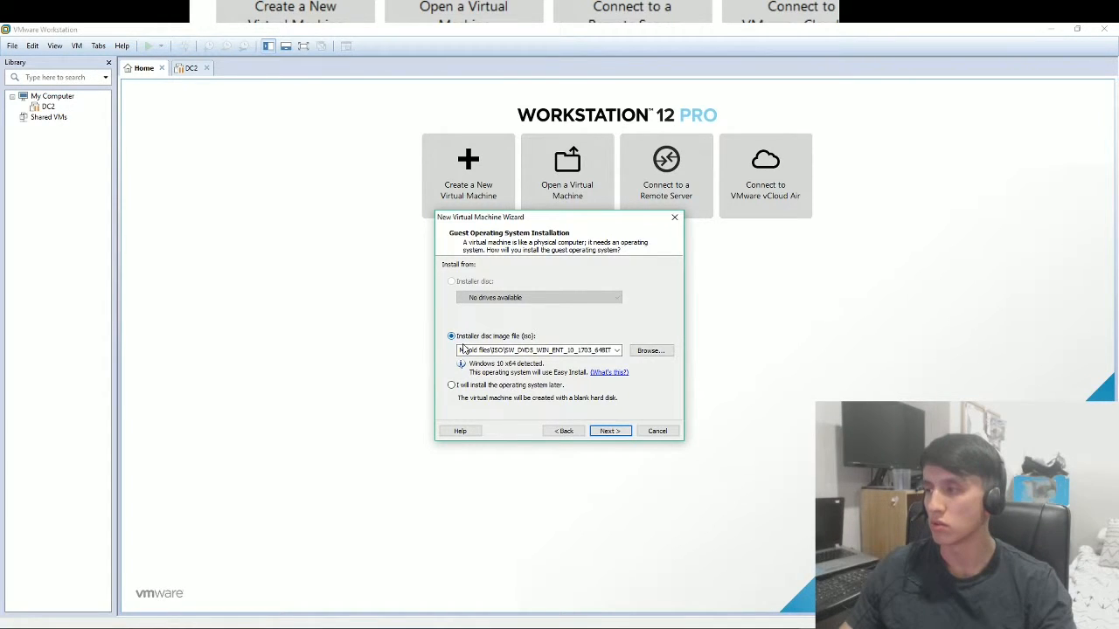
pyautogui.click(647, 352)
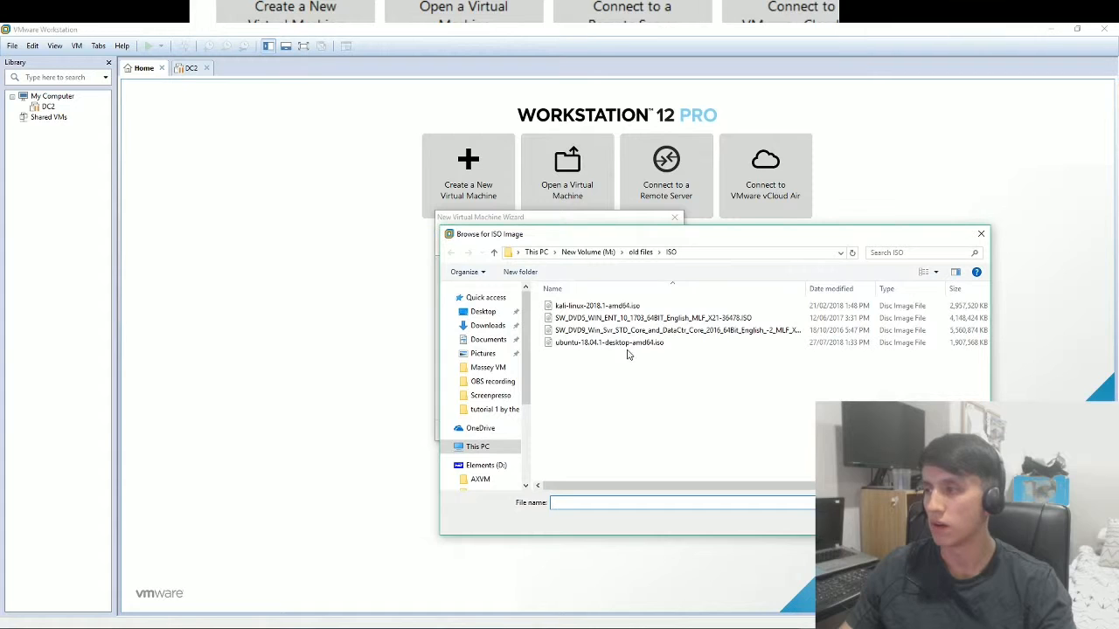
pyautogui.click(981, 236)
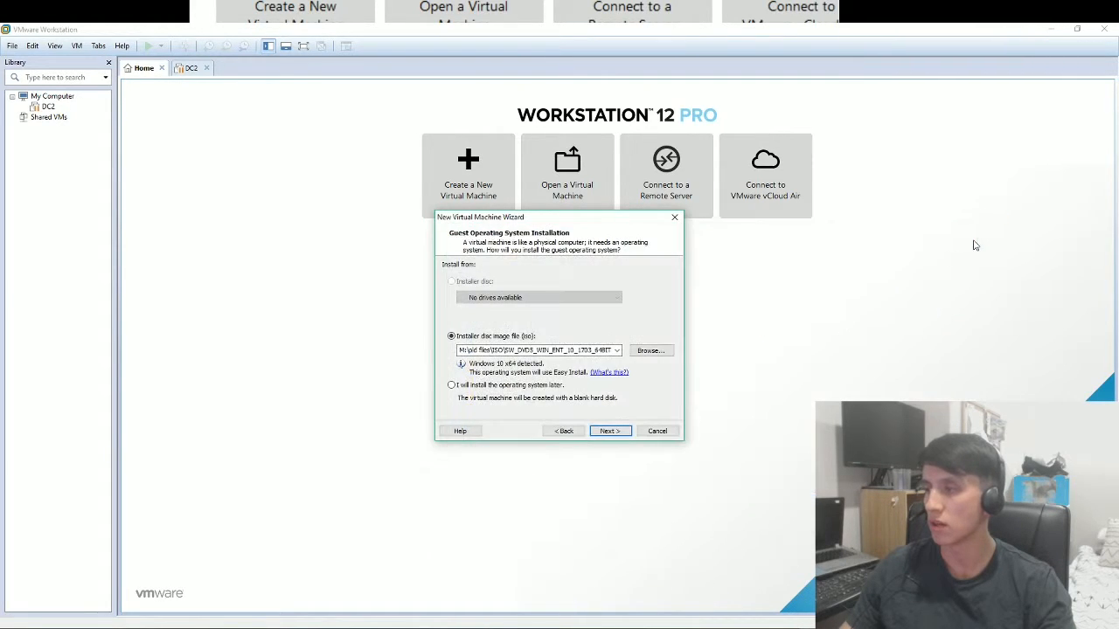
pyautogui.click(609, 431)
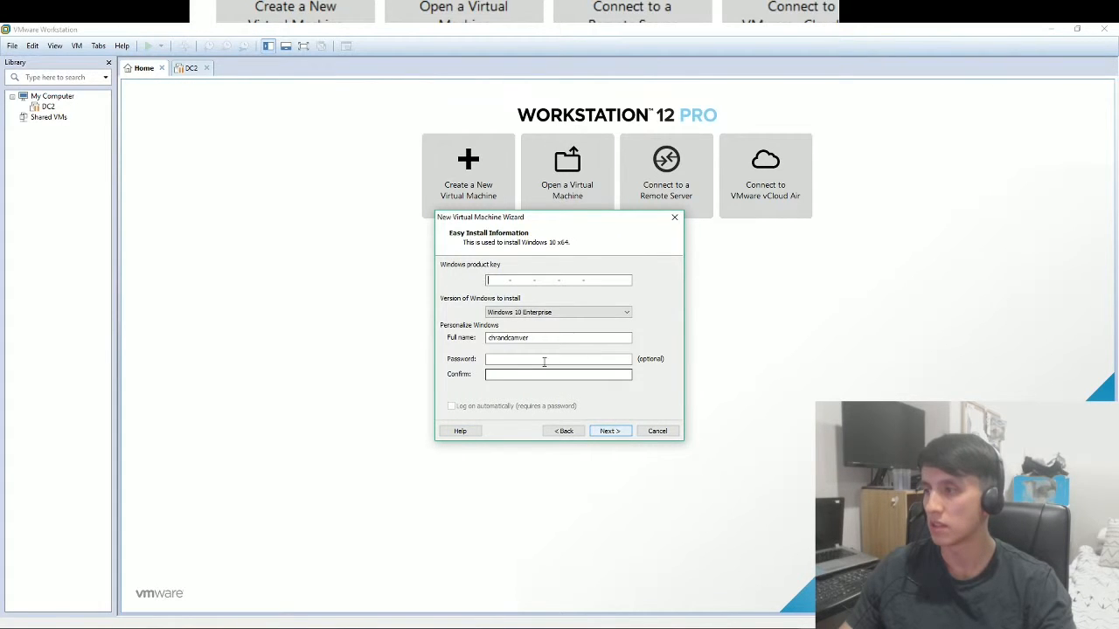
# Replace the Easy Install full name with a new user name.
pyautogui.moveTo(535, 337); pyautogui.dragTo(473, 335)
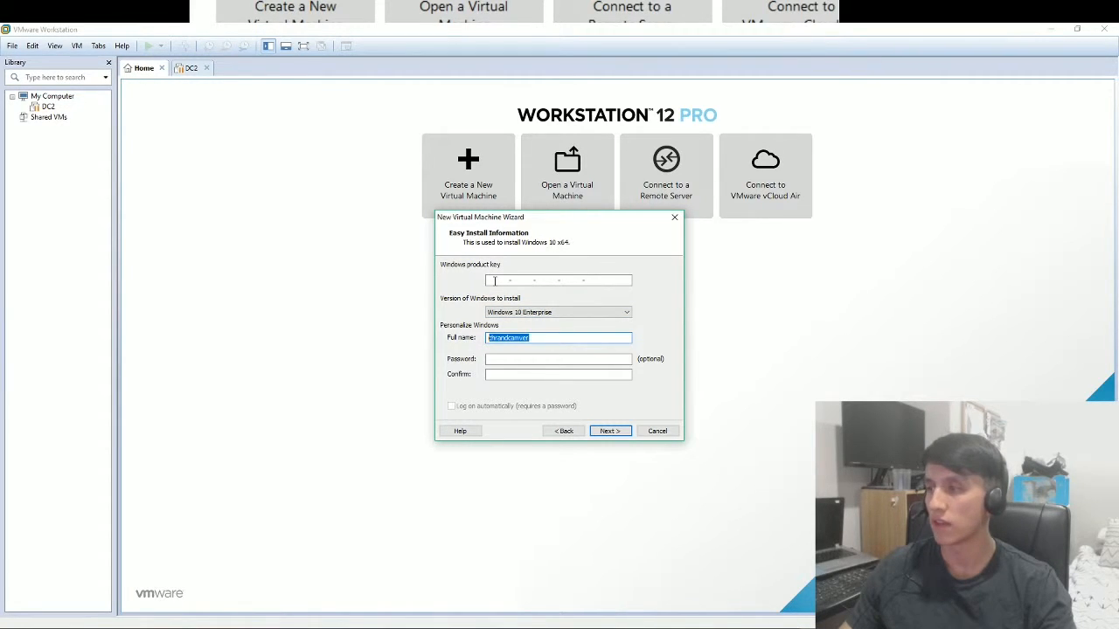
pyautogui.press('BackSpace')
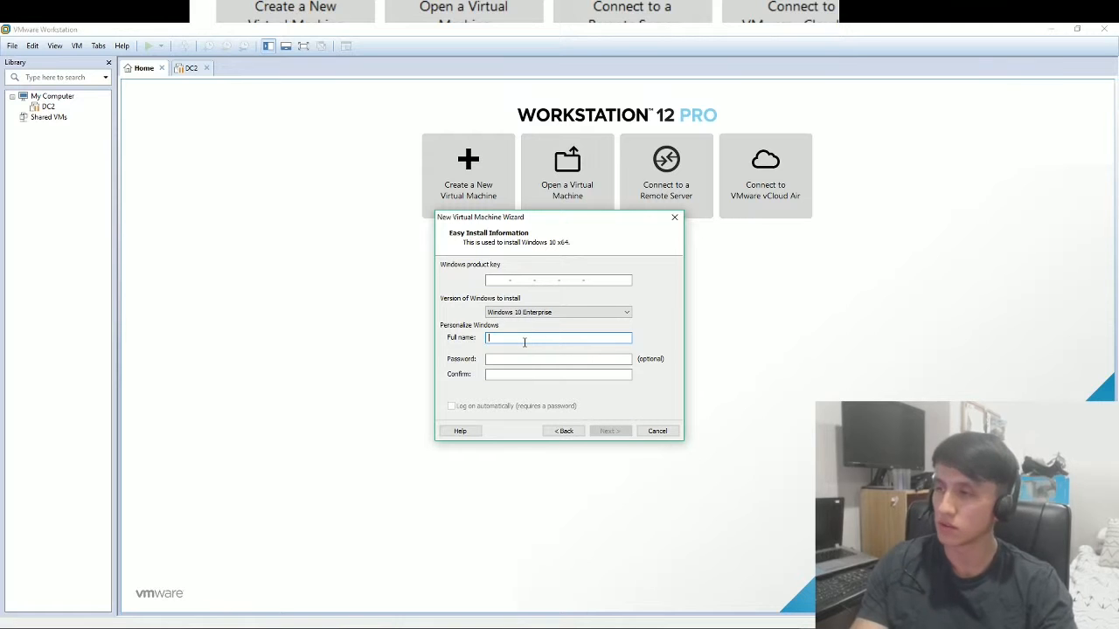
pyautogui.write('It')
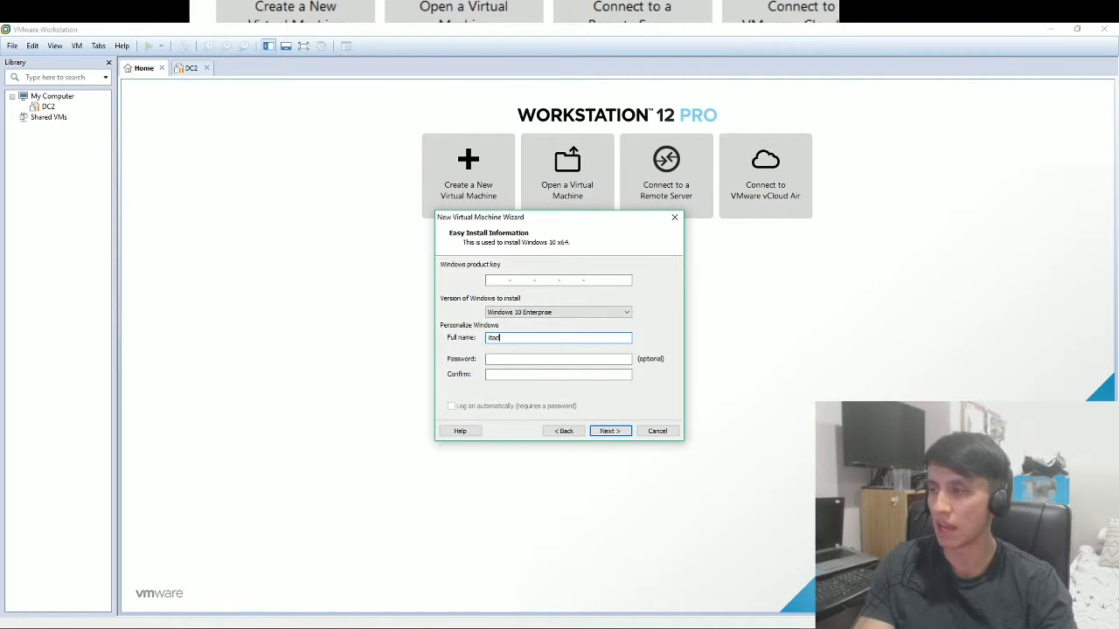
# Enter and confirm the account password, then proceed without a product key.
pyautogui.click(508, 362)
pyautogui.write('pass')
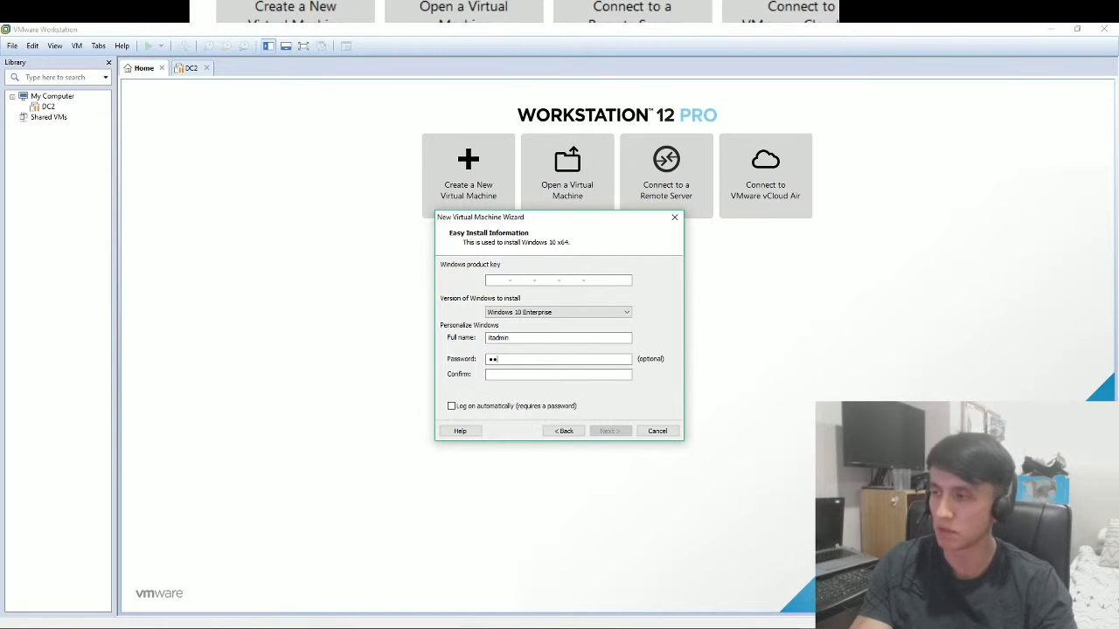
pyautogui.write('1')
pyautogui.press('Tab')
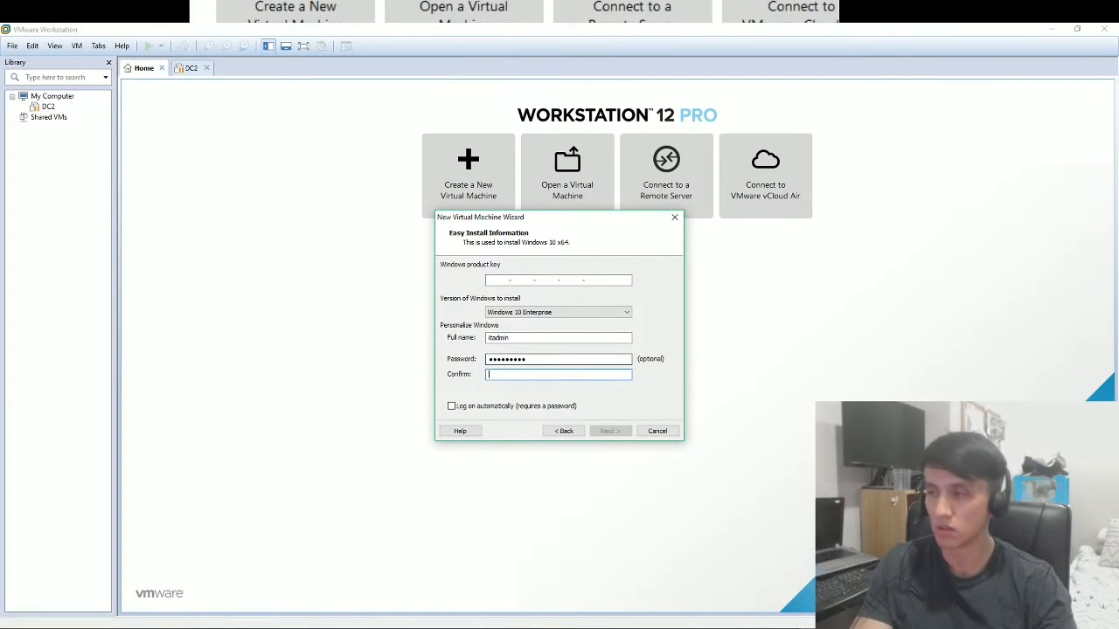
pyautogui.write('password1')
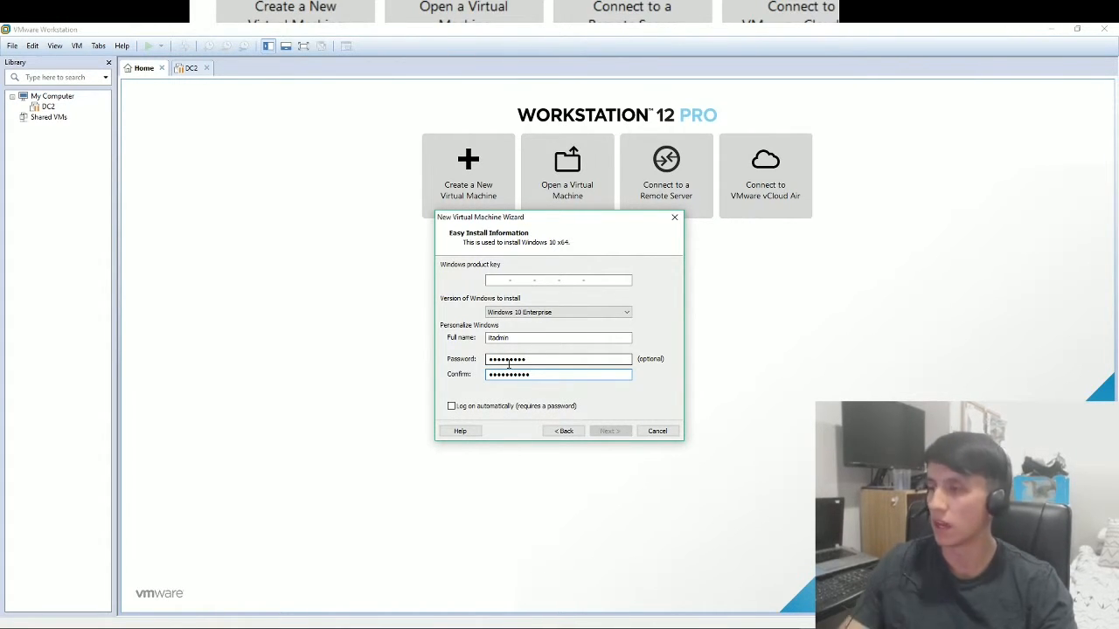
pyautogui.press('BackSpace')
pyautogui.press('BackSpace')
pyautogui.press('BackSpace')
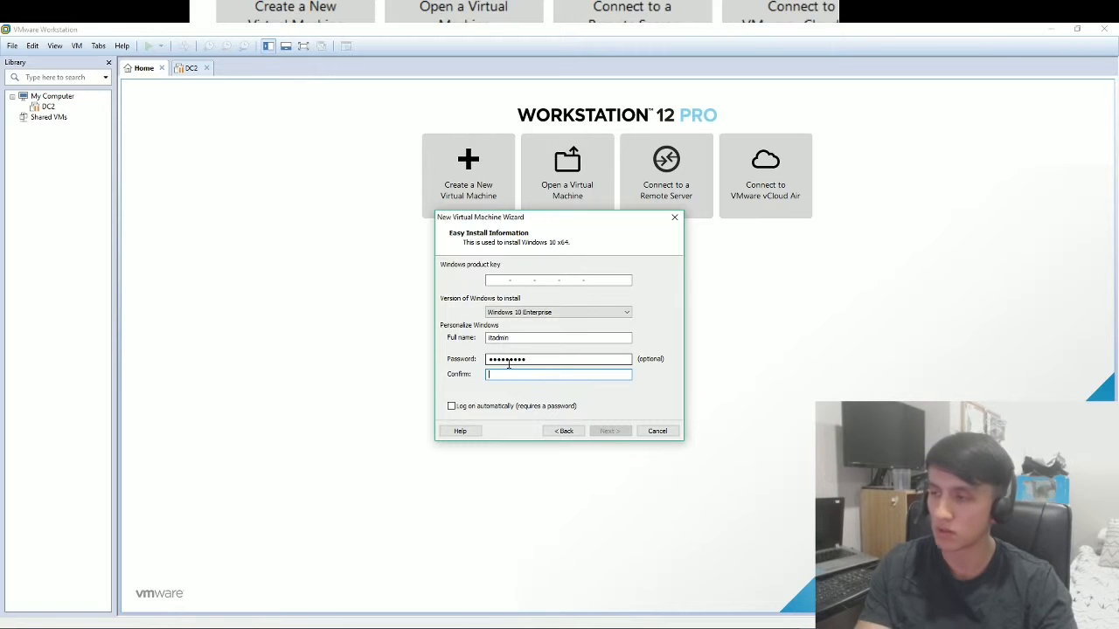
pyautogui.write('sword11')
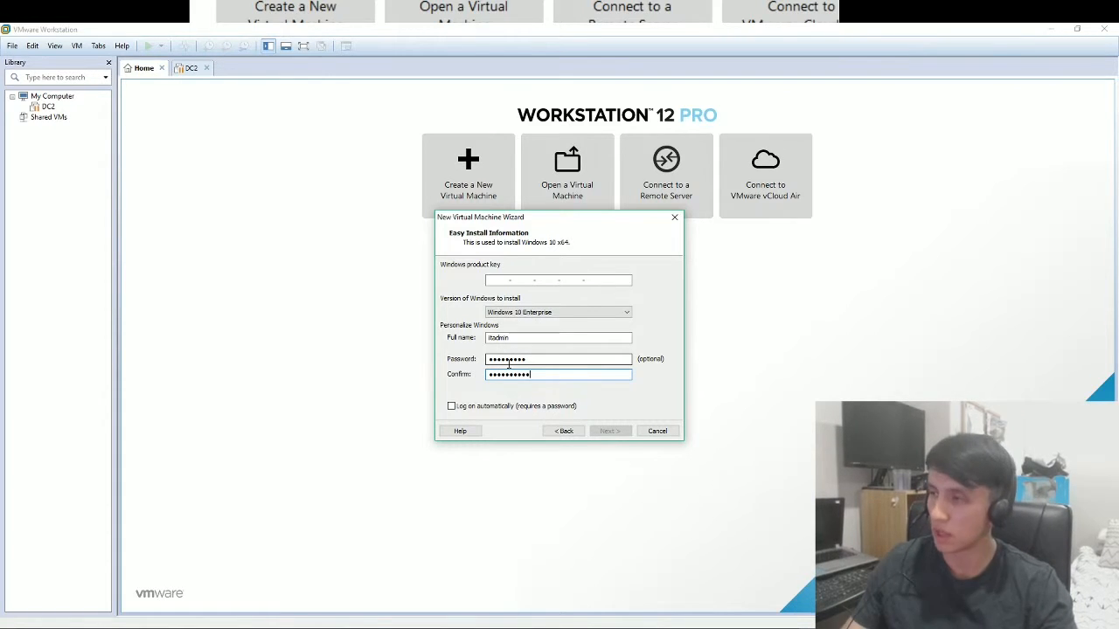
pyautogui.moveTo(529, 359); pyautogui.dragTo(442, 368)
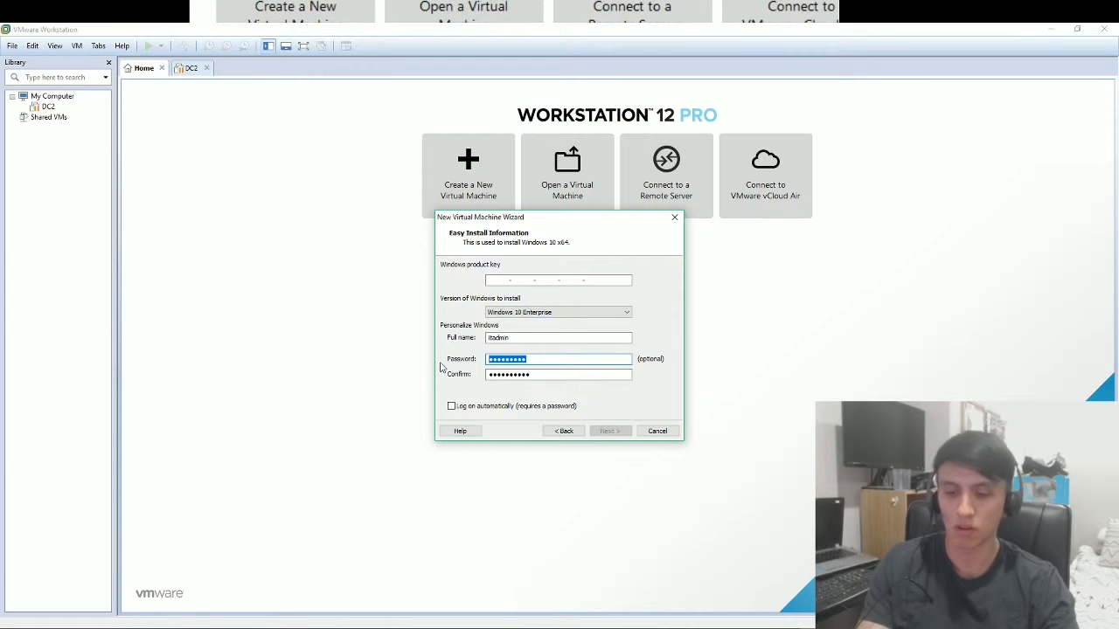
pyautogui.write('password11')
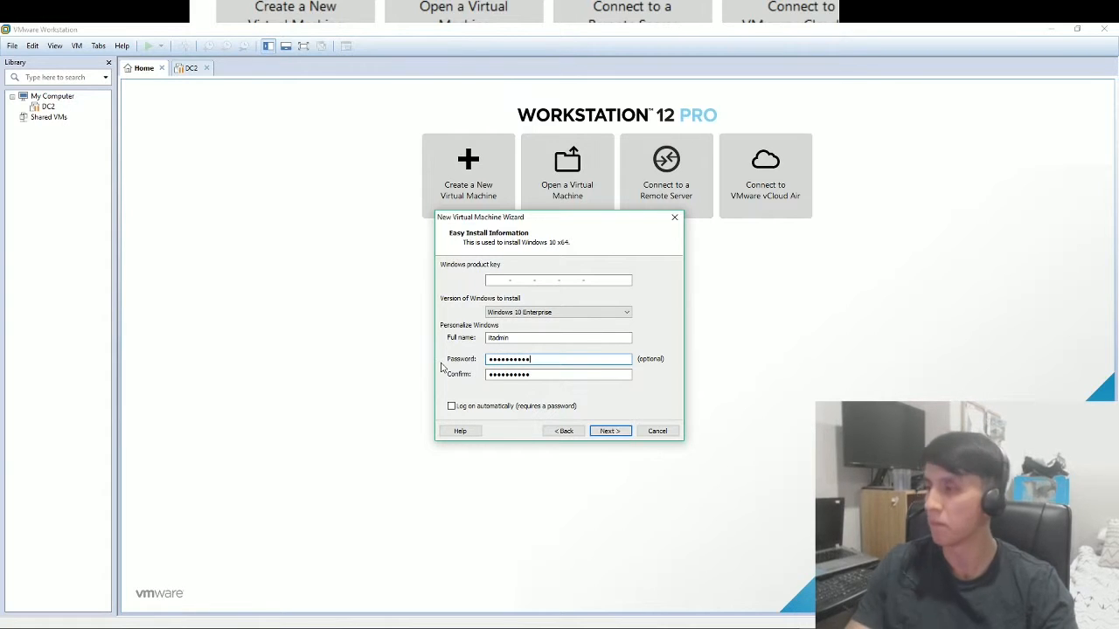
pyautogui.click(612, 430)
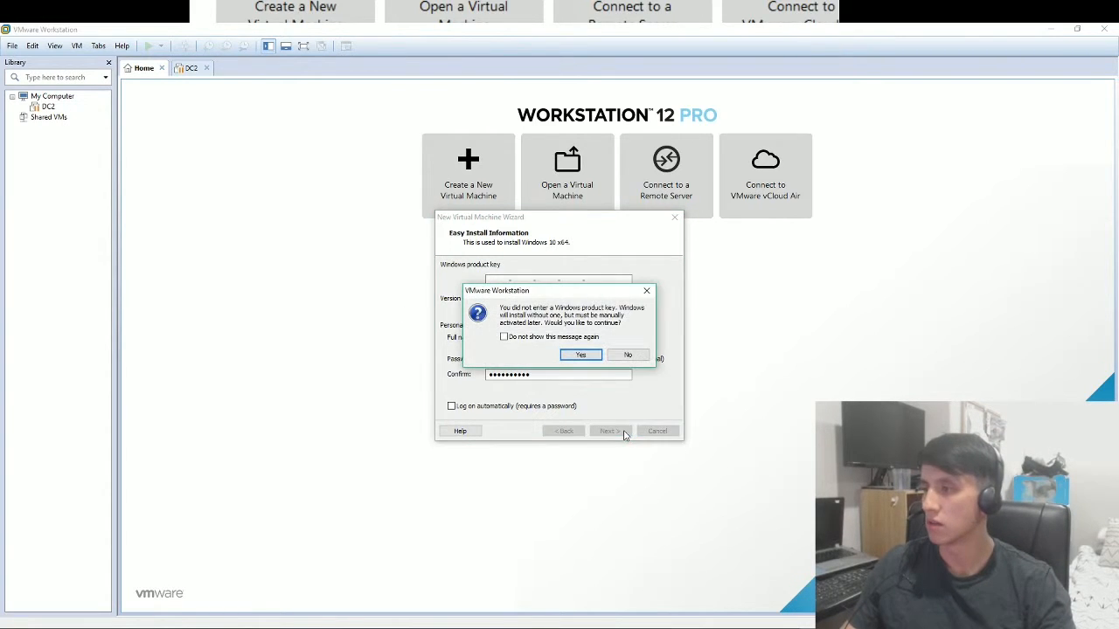
pyautogui.click(589, 357)
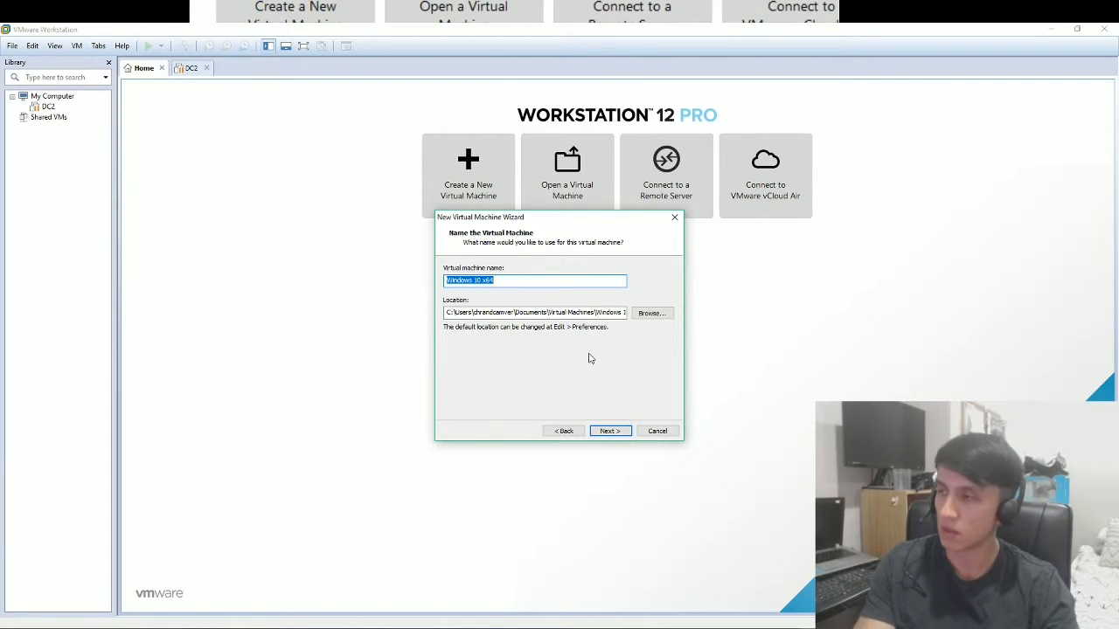
# Name the VM 'windows 10 ent' and pick the win 10 vm folder on New Volume (Z:).
pyautogui.write('win')
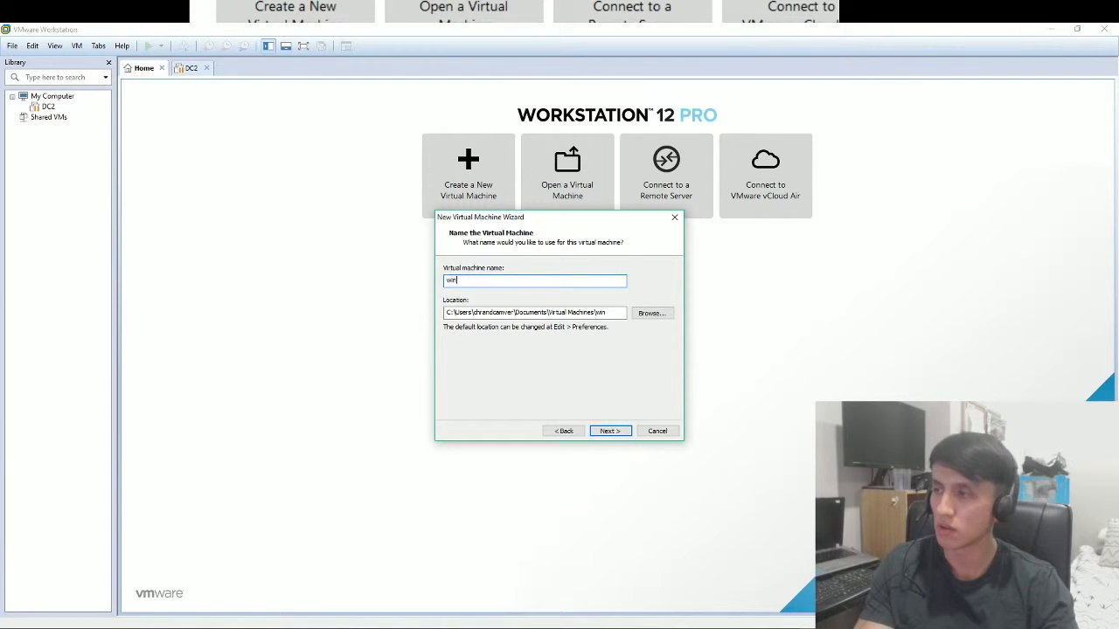
pyautogui.write('dows')
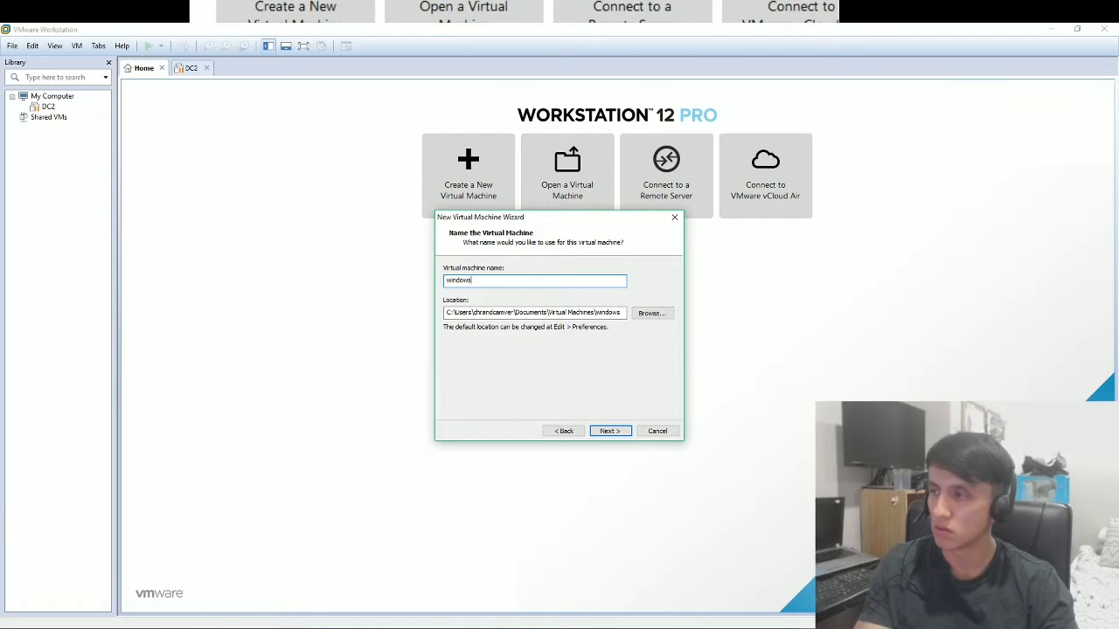
pyautogui.write(' 10')
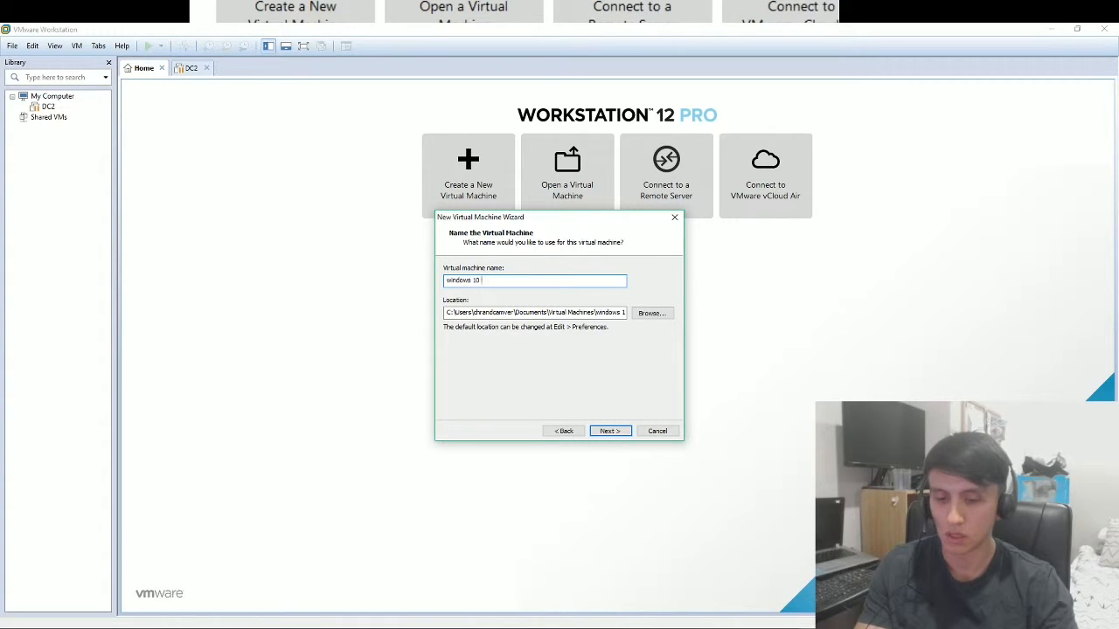
pyautogui.write(' ent')
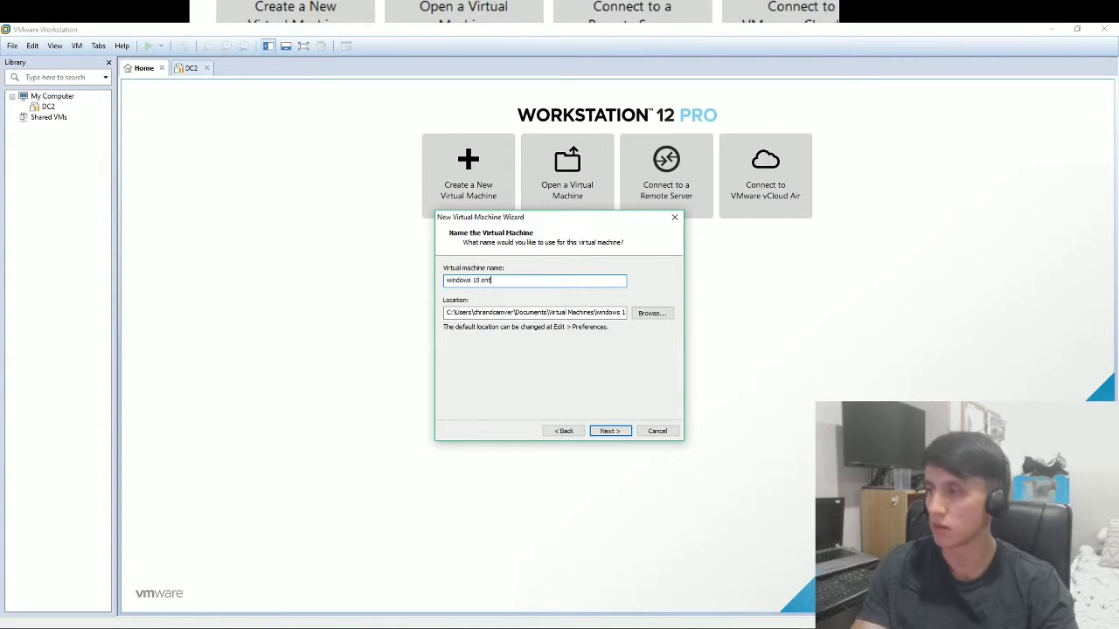
pyautogui.click(651, 313)
pyautogui.scroll(-5, 601, 376)
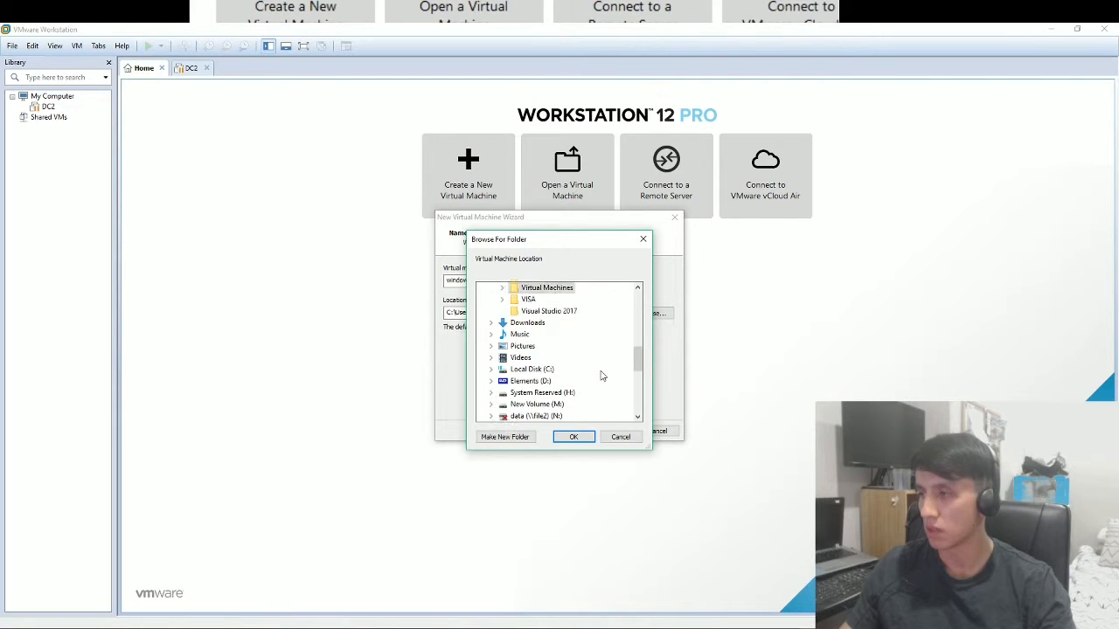
pyautogui.scroll(-2, 601, 376)
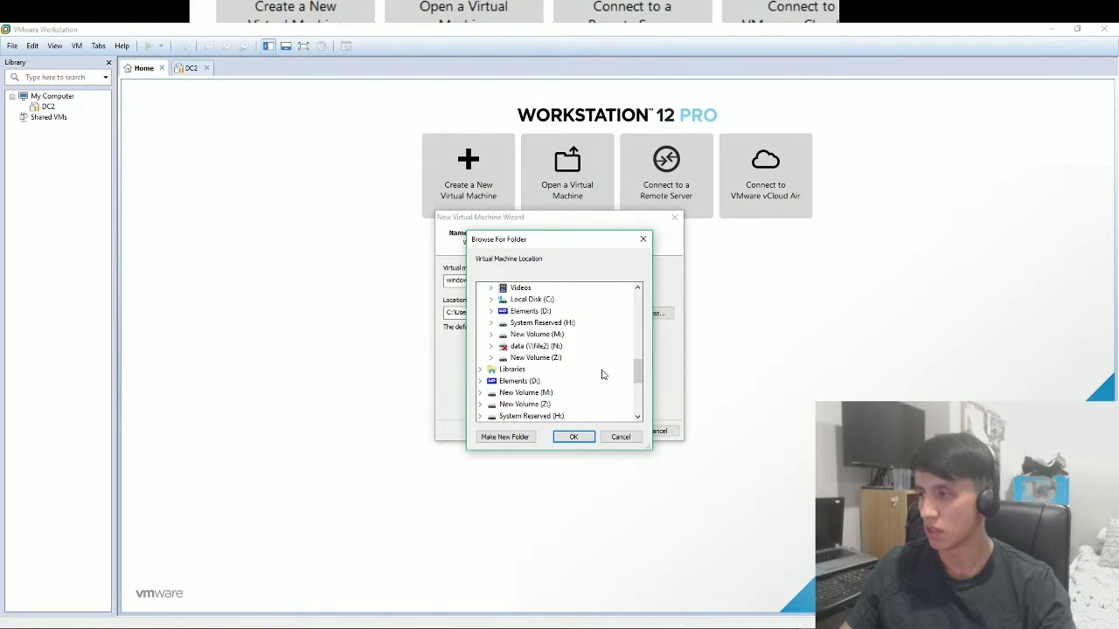
pyautogui.click(491, 357)
pyautogui.click(536, 392)
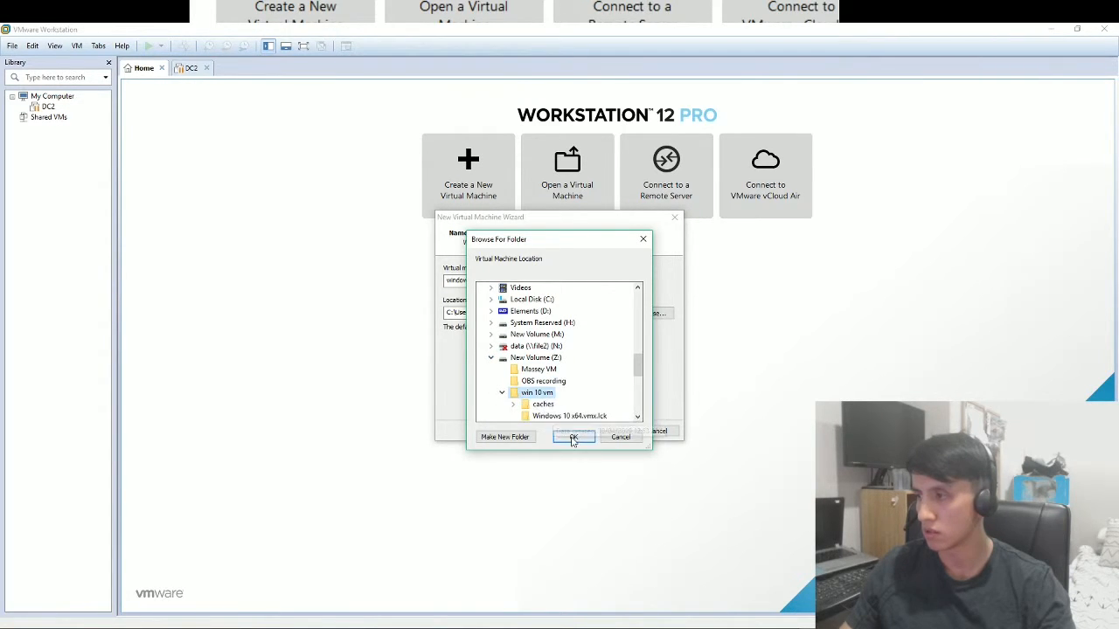
pyautogui.click(502, 393)
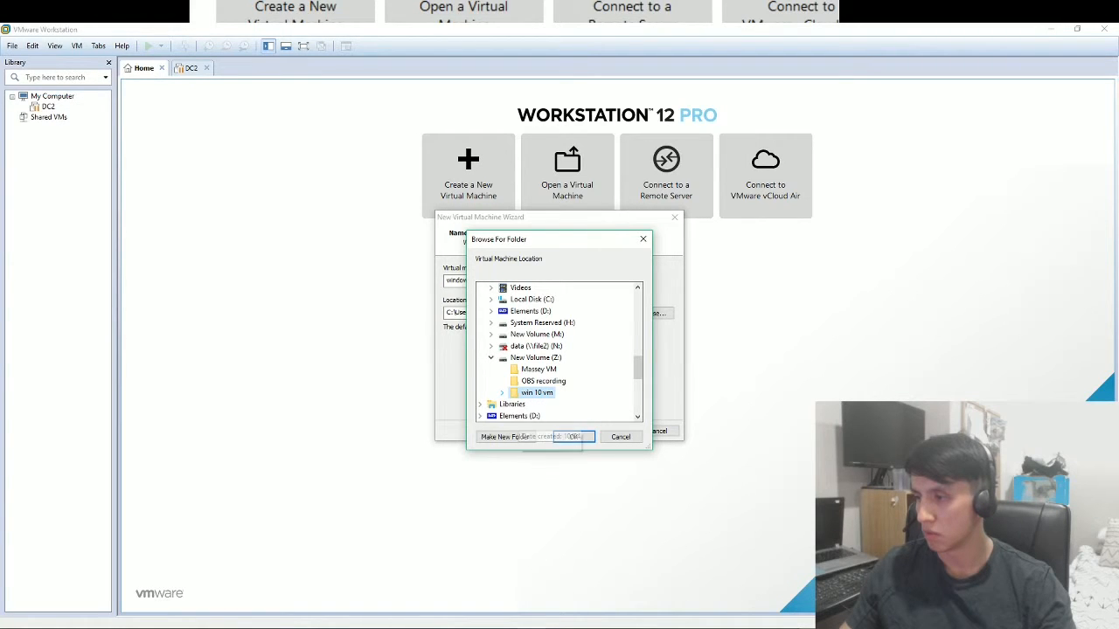
pyautogui.click(573, 437)
# In File Explorer, create a 'win 10 ent' folder on drive Z: and minimize Explorer.
pyautogui.click(140, 628)
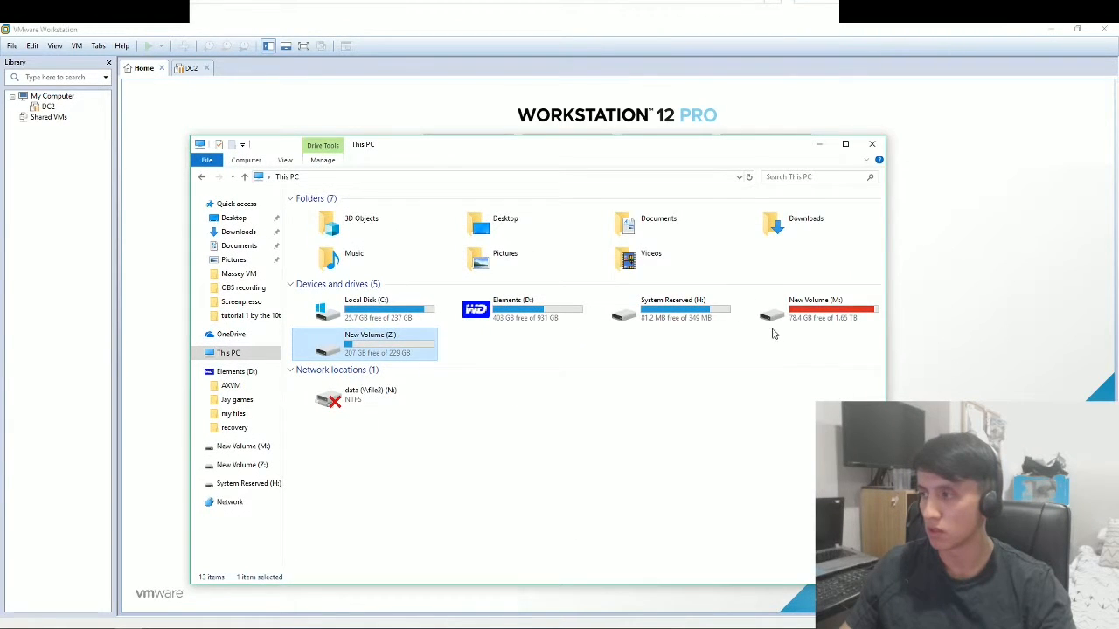
pyautogui.doubleClick(407, 350)
pyautogui.rightClick(414, 323)
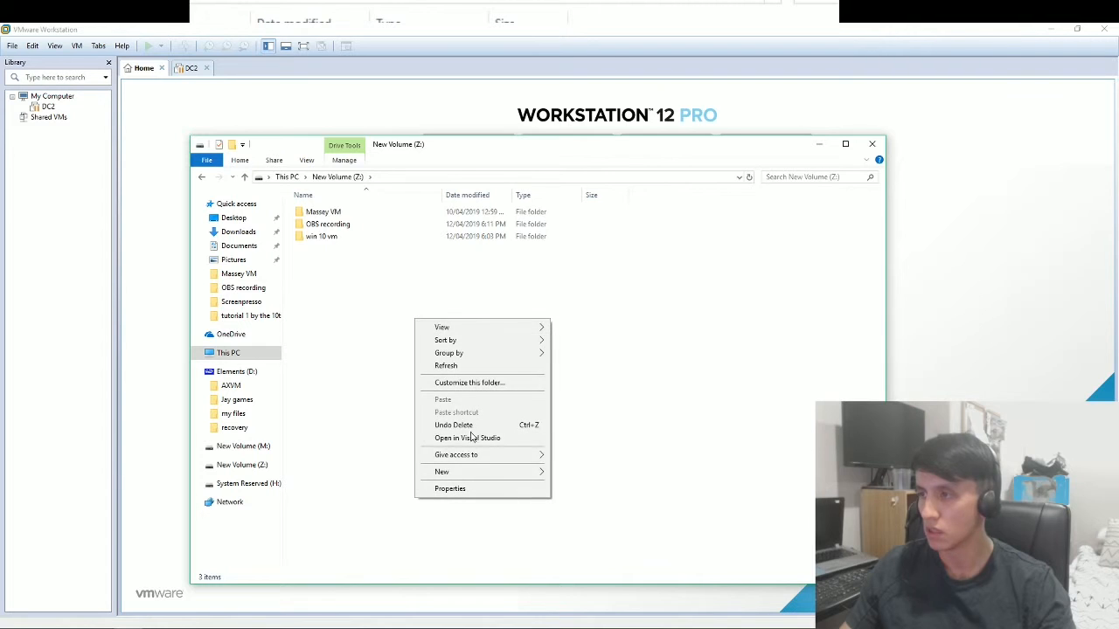
pyautogui.moveTo(497, 473)
pyautogui.click(586, 474)
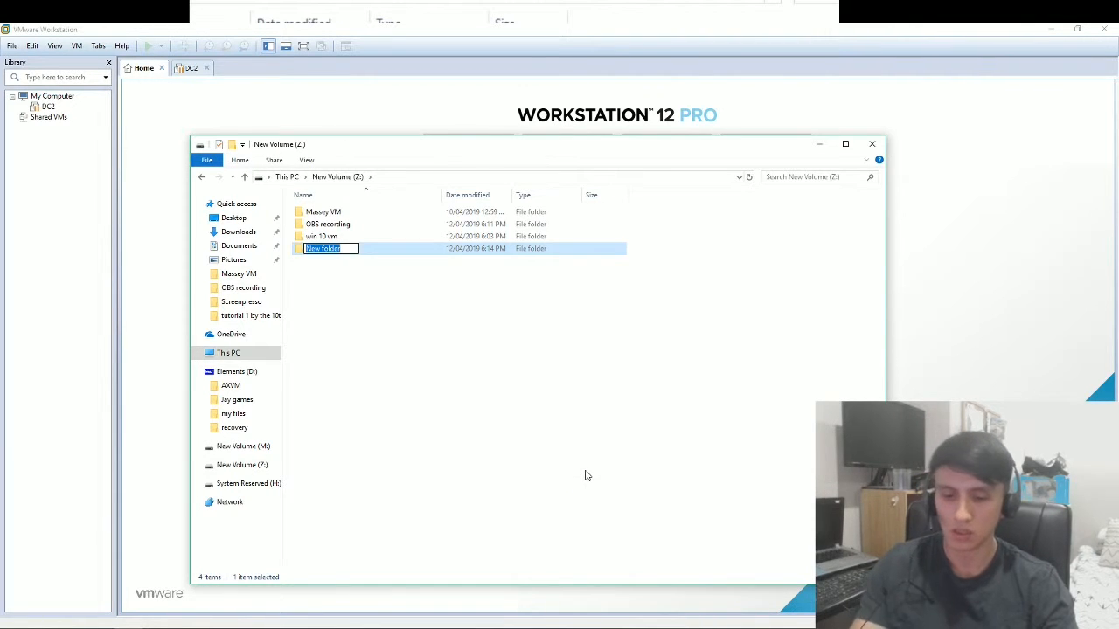
pyautogui.write('win 10')
pyautogui.press('BackSpace')
pyautogui.press('BackSpace')
pyautogui.press('BackSpace')
pyautogui.press('BackSpace')
pyautogui.press('BackSpace')
pyautogui.press('BackSpace')
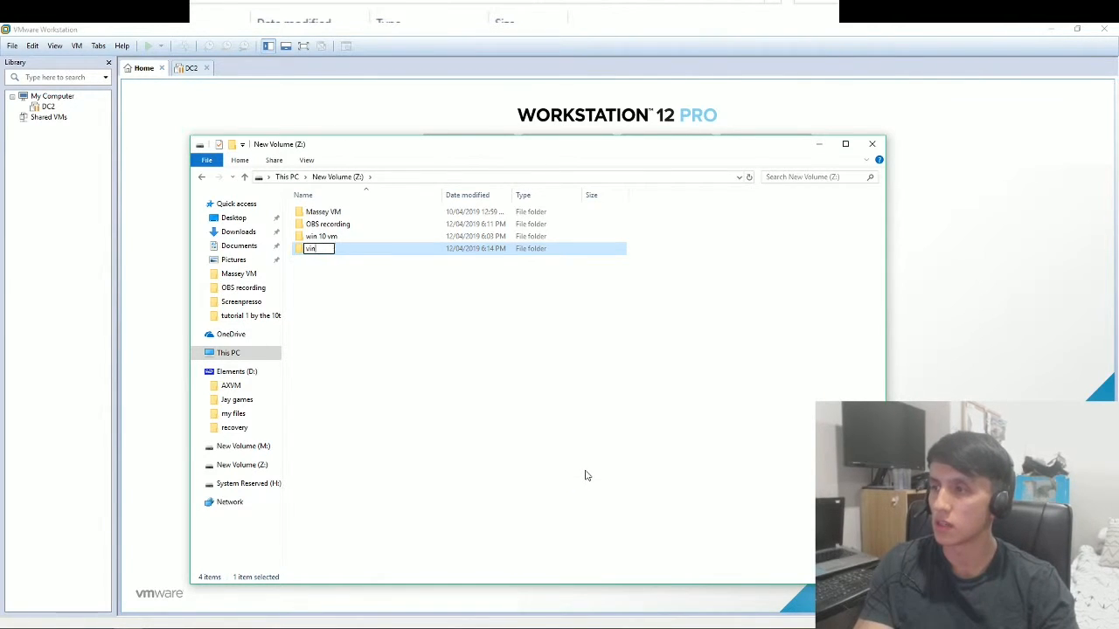
pyautogui.write('win 10 ')
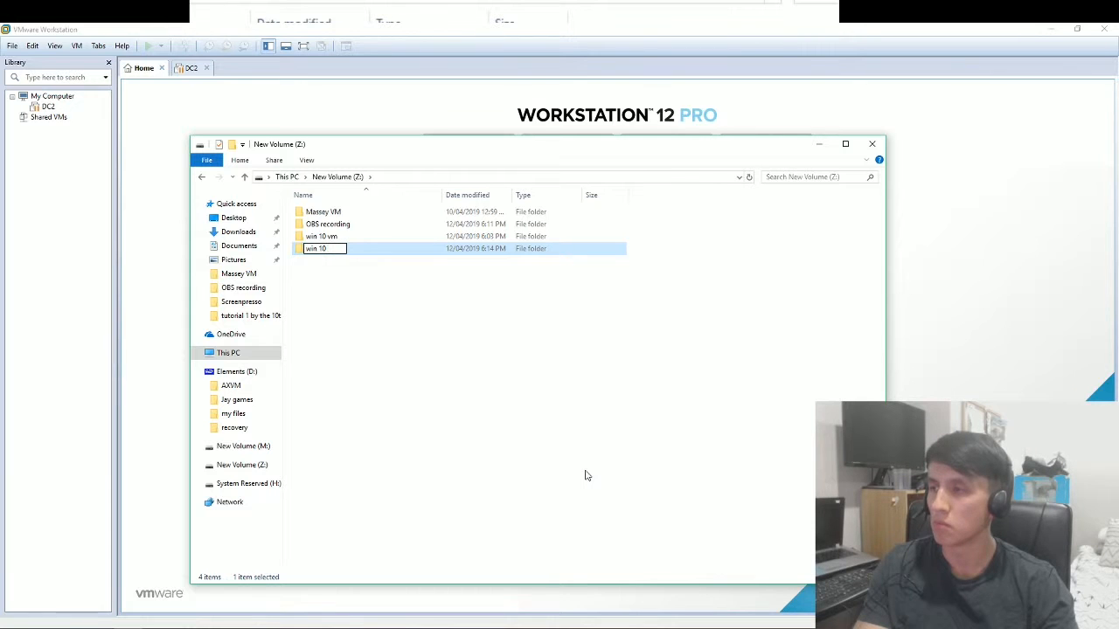
pyautogui.write('ent')
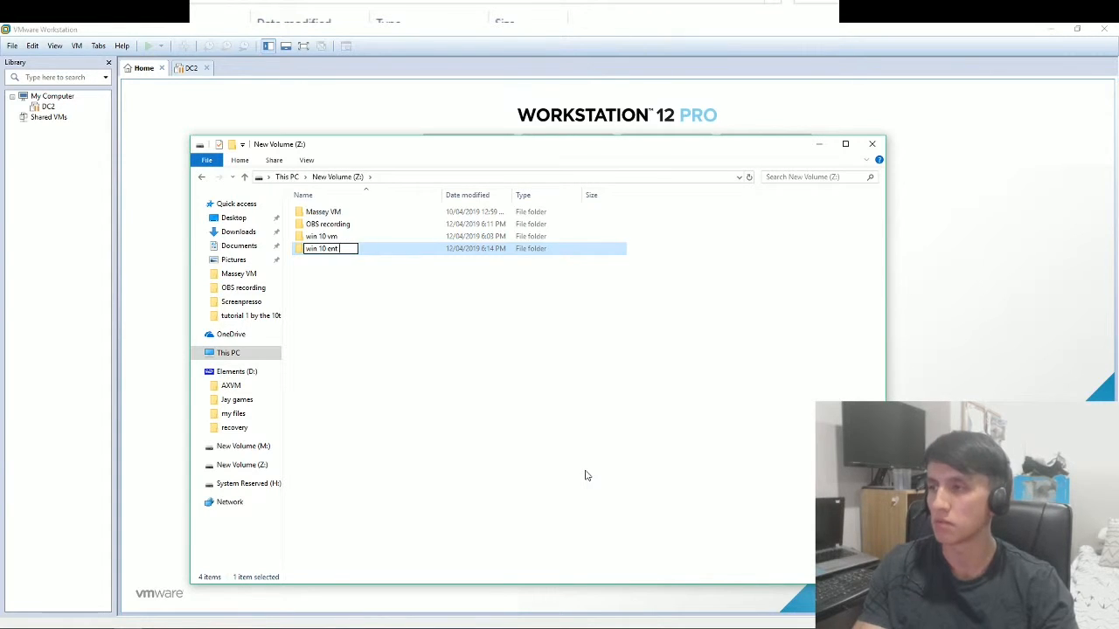
pyautogui.press('Return')
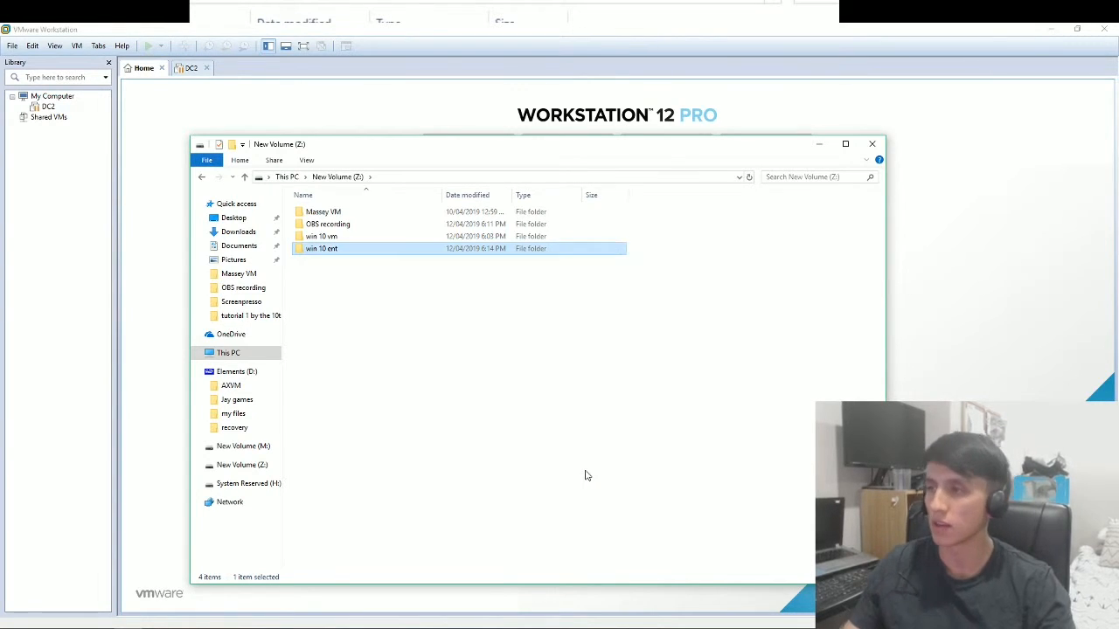
pyautogui.click(819, 144)
# Set Z:\win 10 ent as the VM location and advance to disk capacity.
pyautogui.click(539, 392)
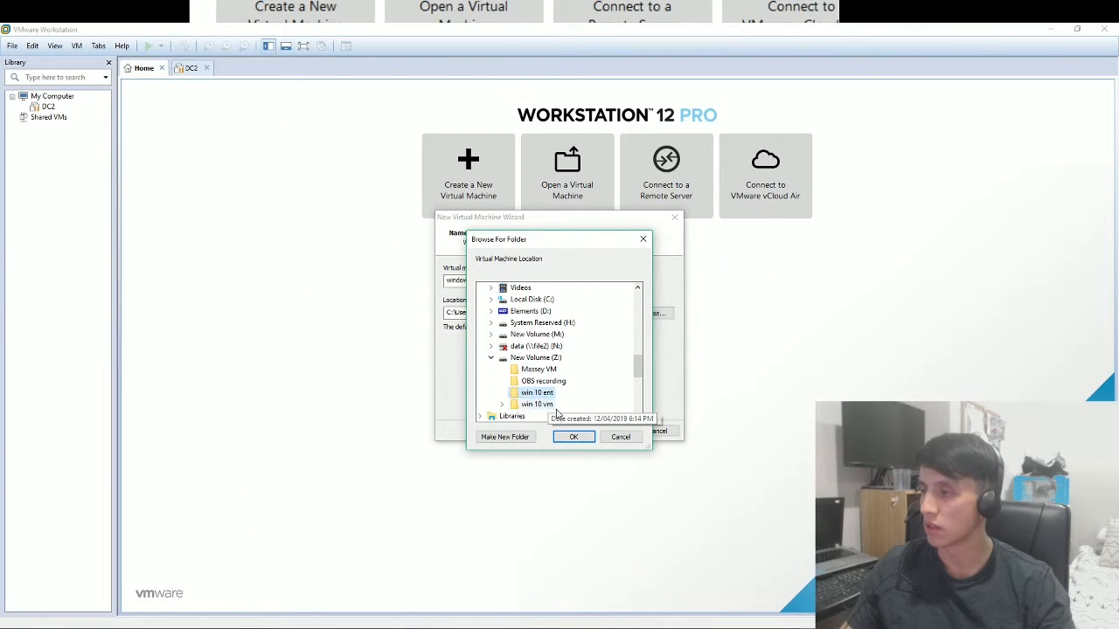
pyautogui.click(574, 437)
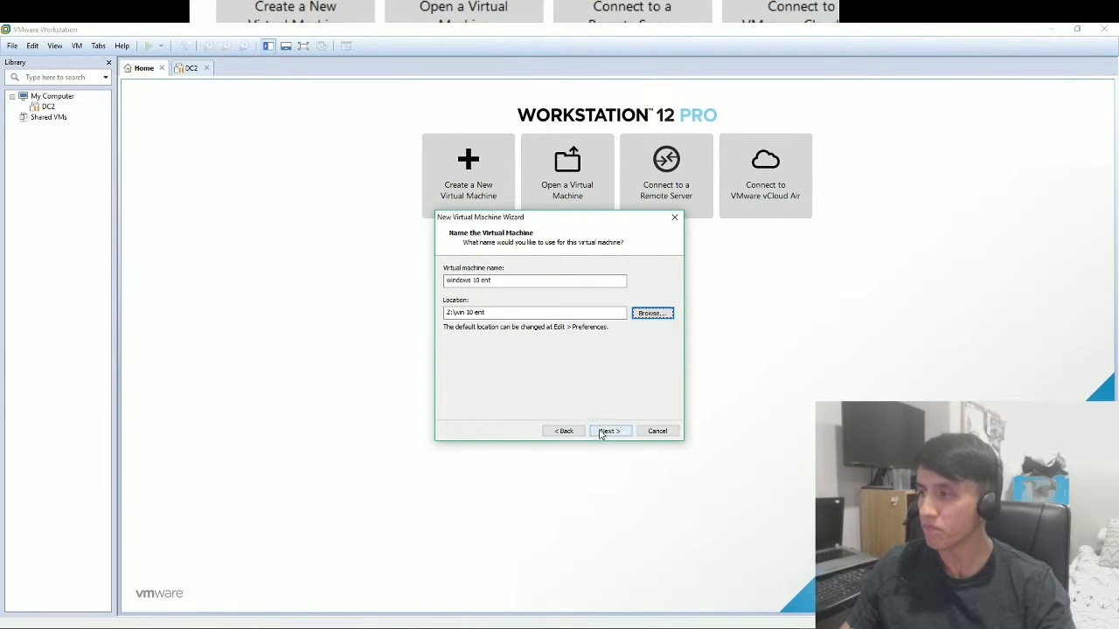
pyautogui.click(606, 432)
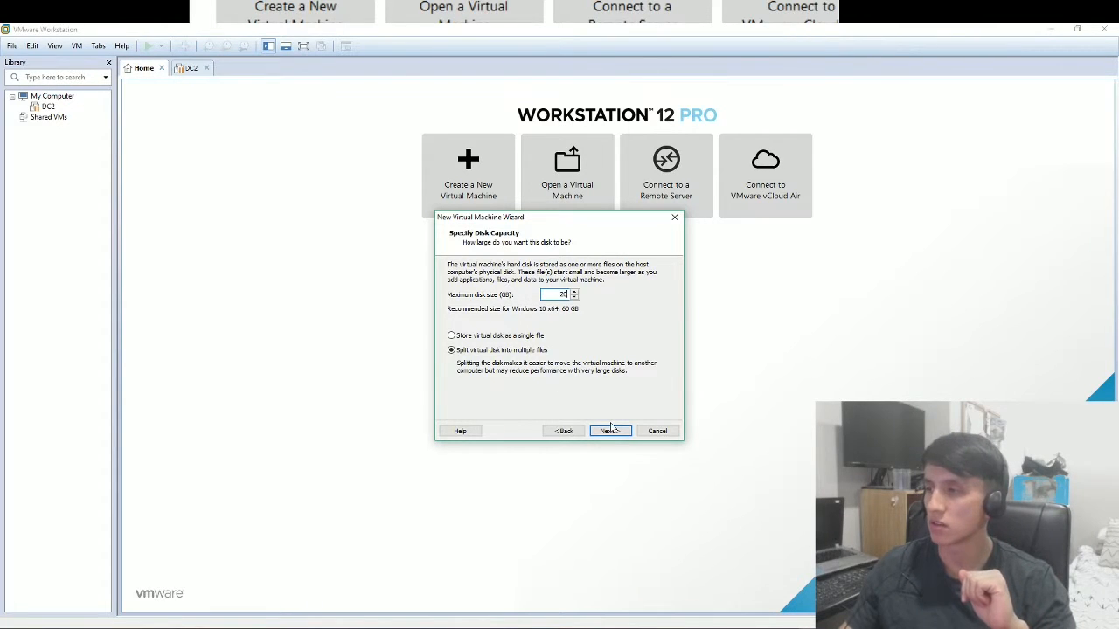
# Store the 20 GB virtual disk as a single file and finish creating the VM.
pyautogui.click(452, 339)
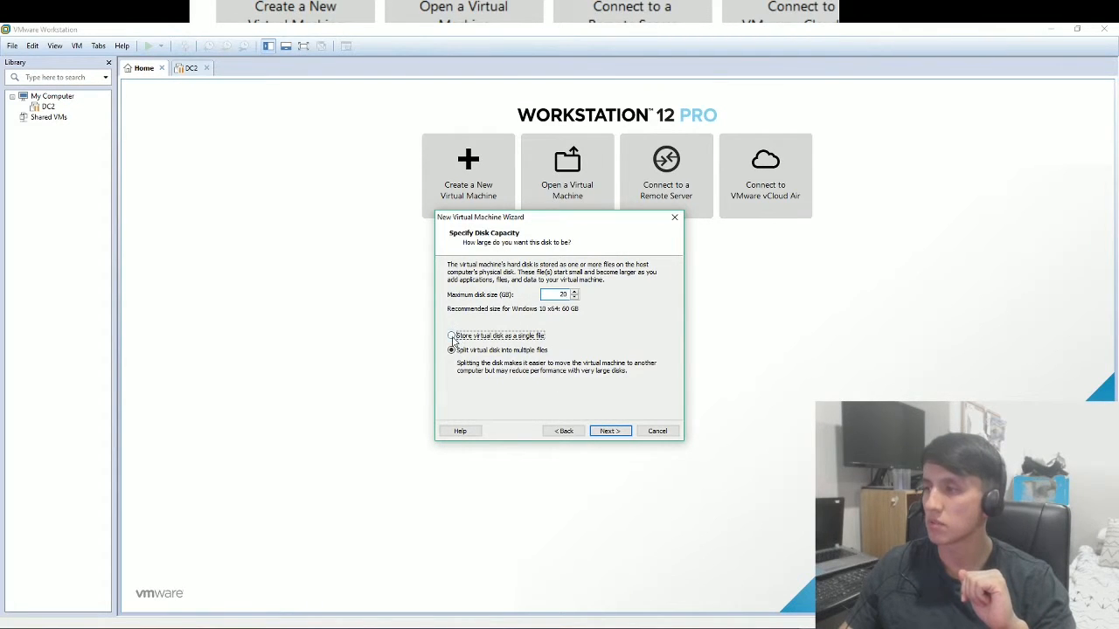
pyautogui.click(609, 432)
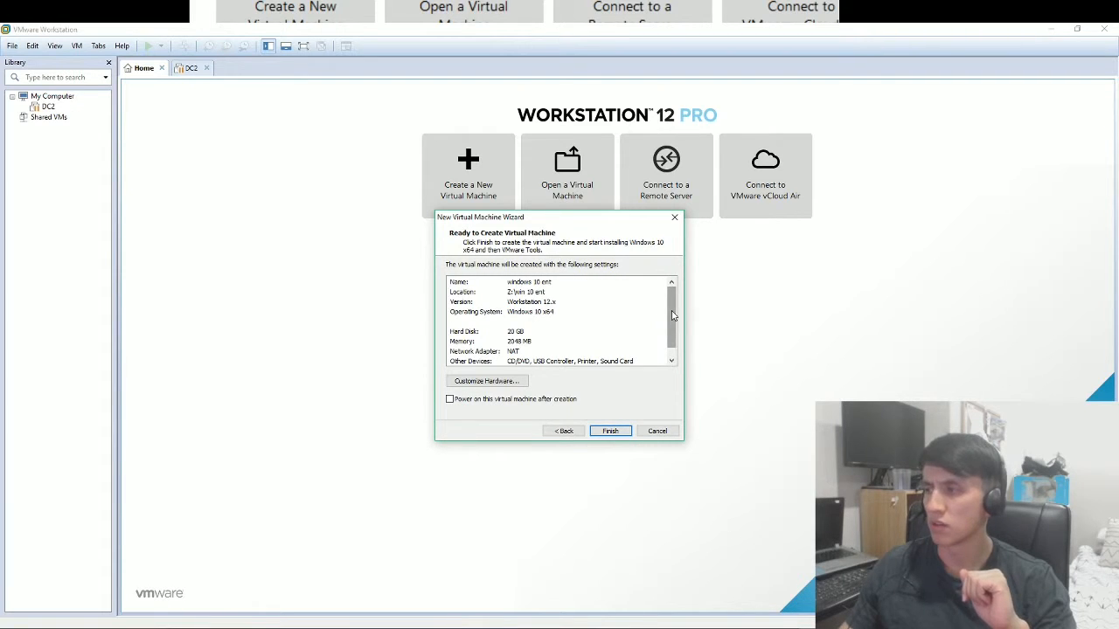
pyautogui.moveTo(670, 320); pyautogui.dragTo(671, 326)
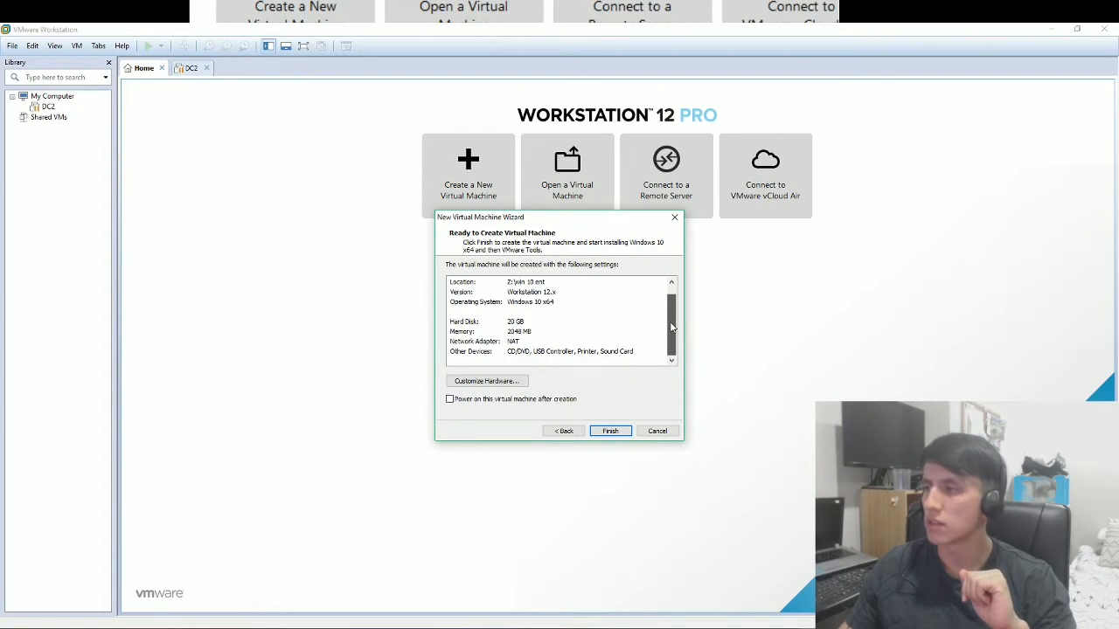
pyautogui.click(612, 431)
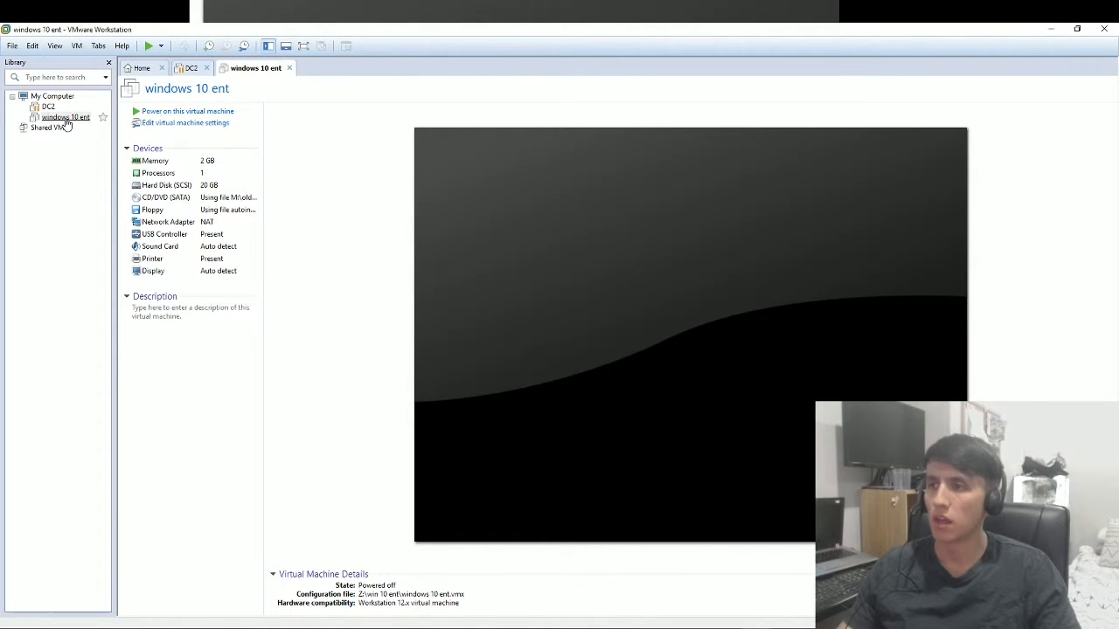
# In the VM settings, set 2 processors with 2 cores each, 4 cores total.
pyautogui.rightClick(66, 121)
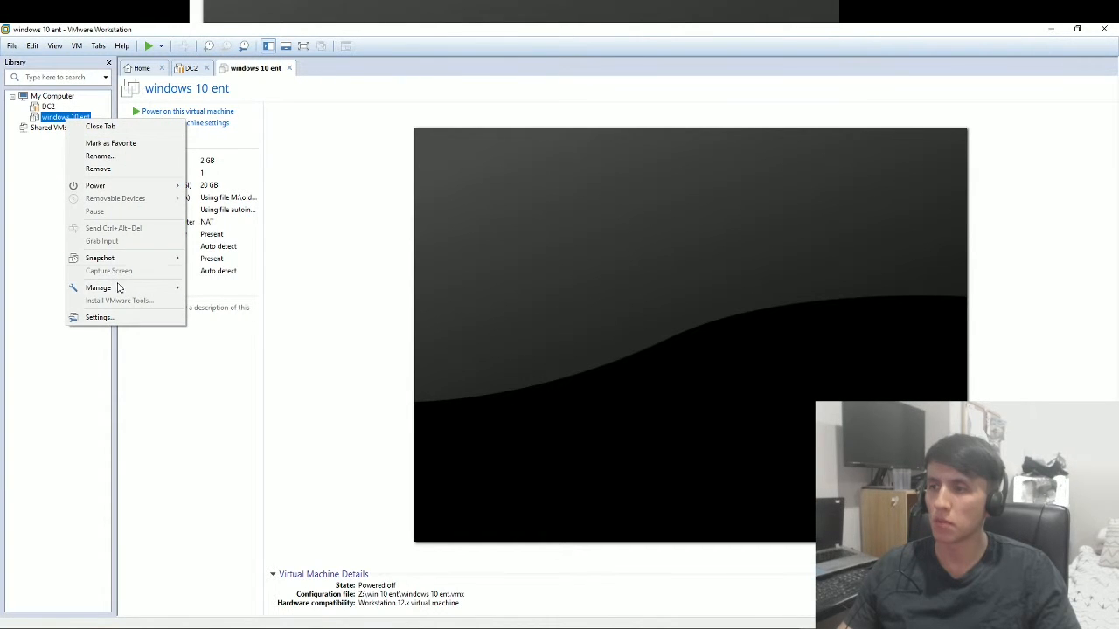
pyautogui.click(125, 320)
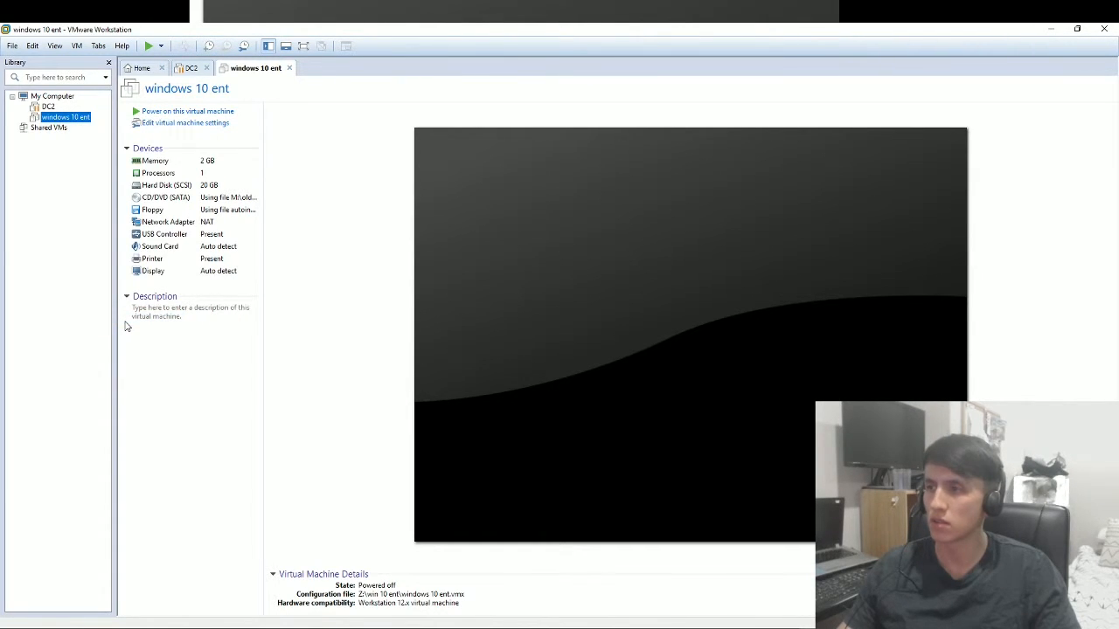
pyautogui.click(455, 213)
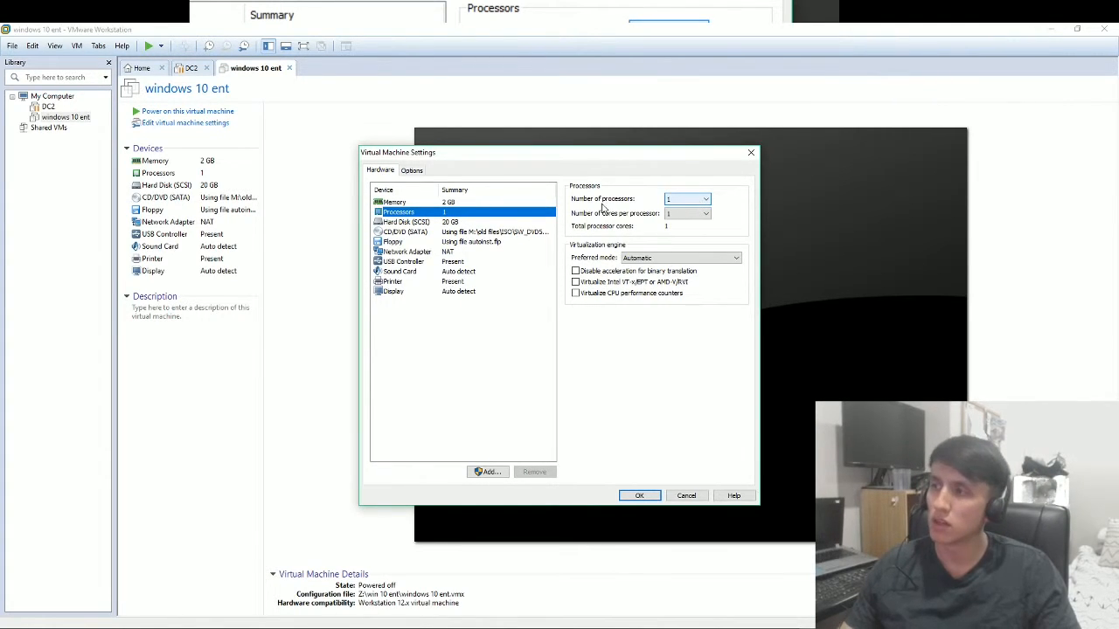
pyautogui.click(483, 203)
pyautogui.click(482, 212)
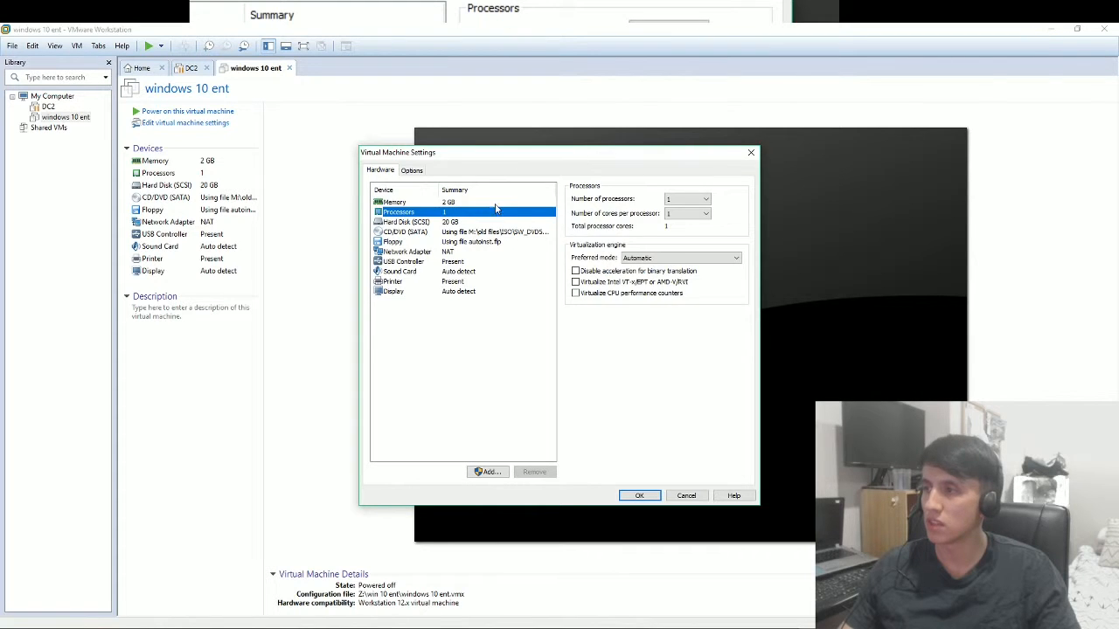
pyautogui.click(494, 204)
pyautogui.click(500, 213)
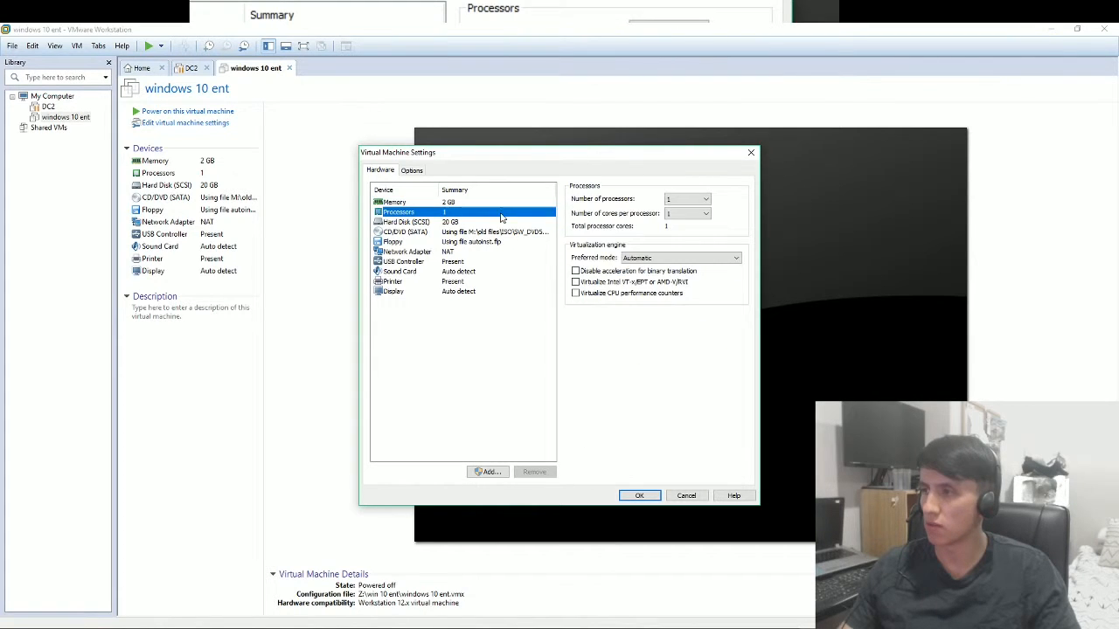
pyautogui.click(687, 199)
pyautogui.click(678, 213)
pyautogui.click(675, 215)
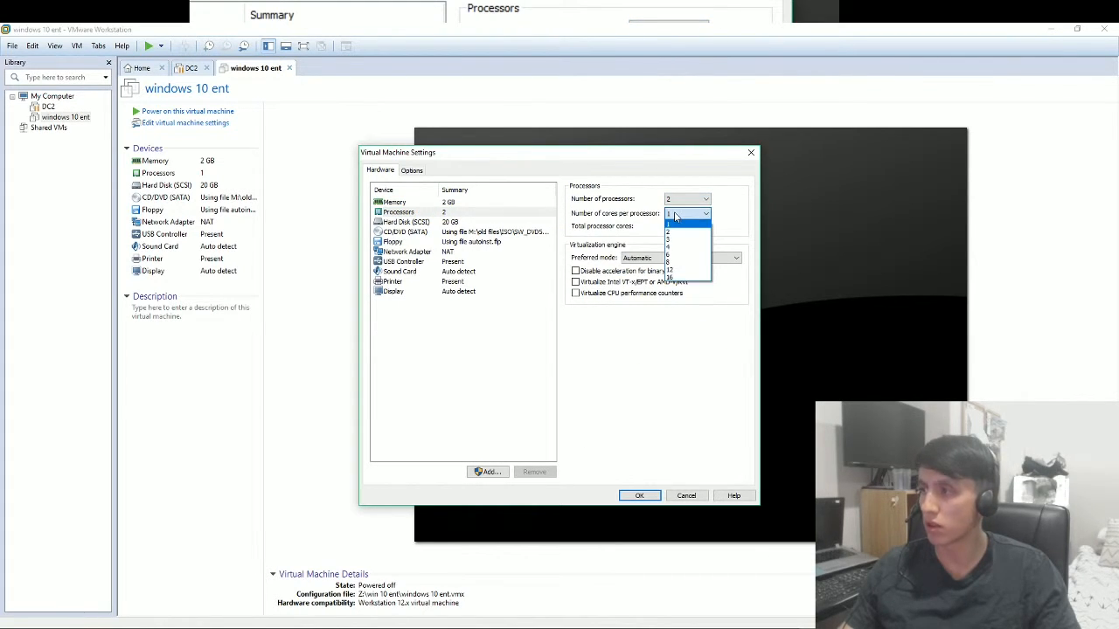
pyautogui.click(674, 220)
# Raise the VM memory from 2 GB to 4 GB and apply the settings.
pyautogui.click(503, 203)
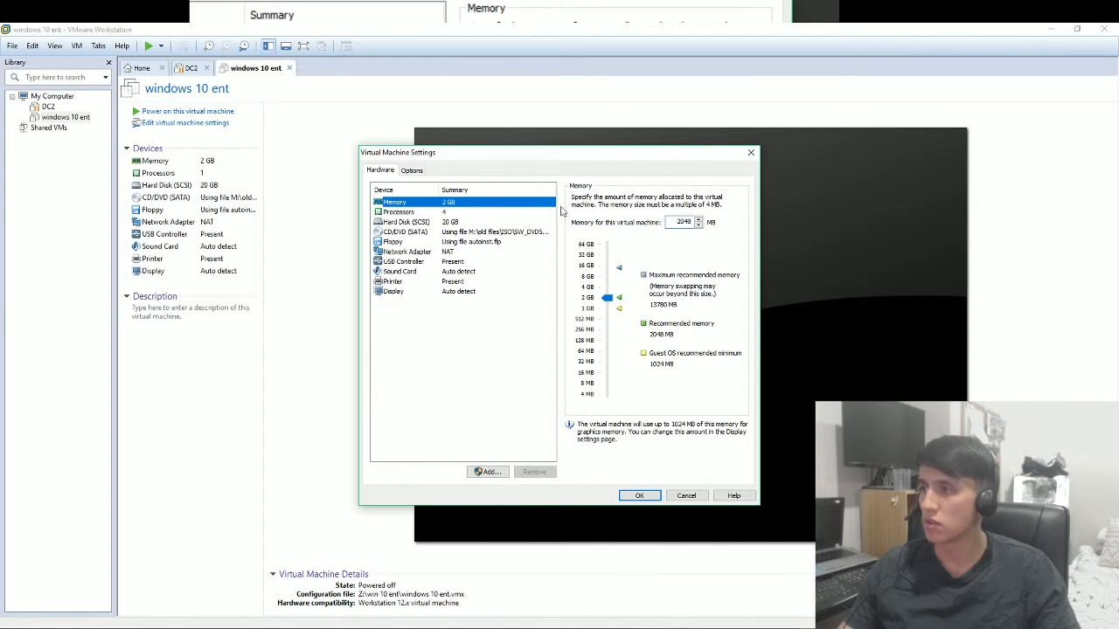
pyautogui.click(615, 302)
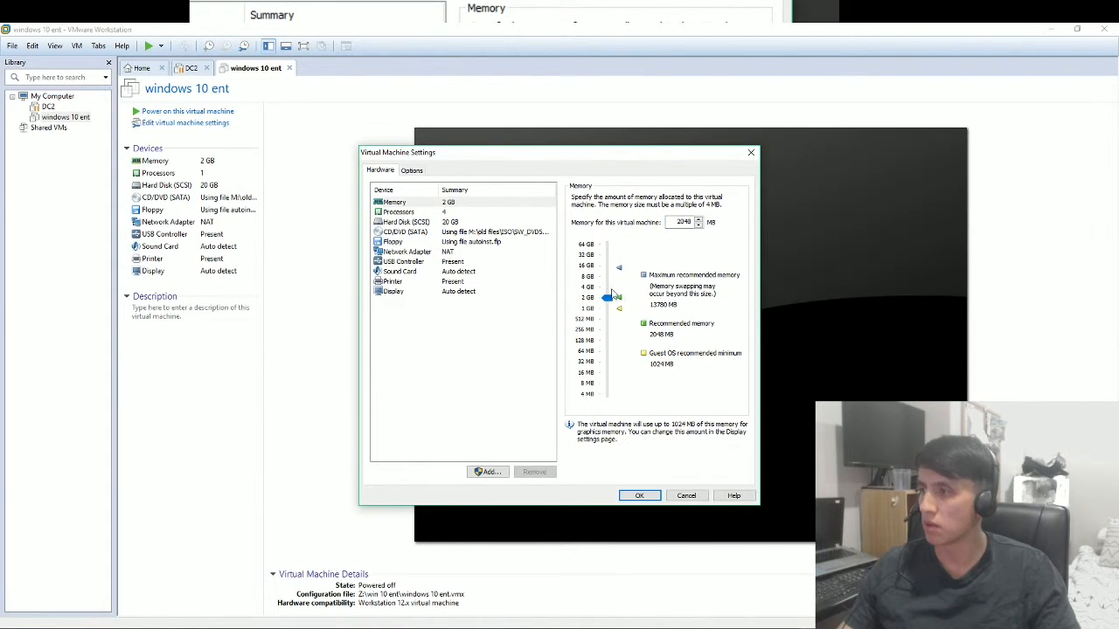
pyautogui.moveTo(614, 299); pyautogui.dragTo(612, 287)
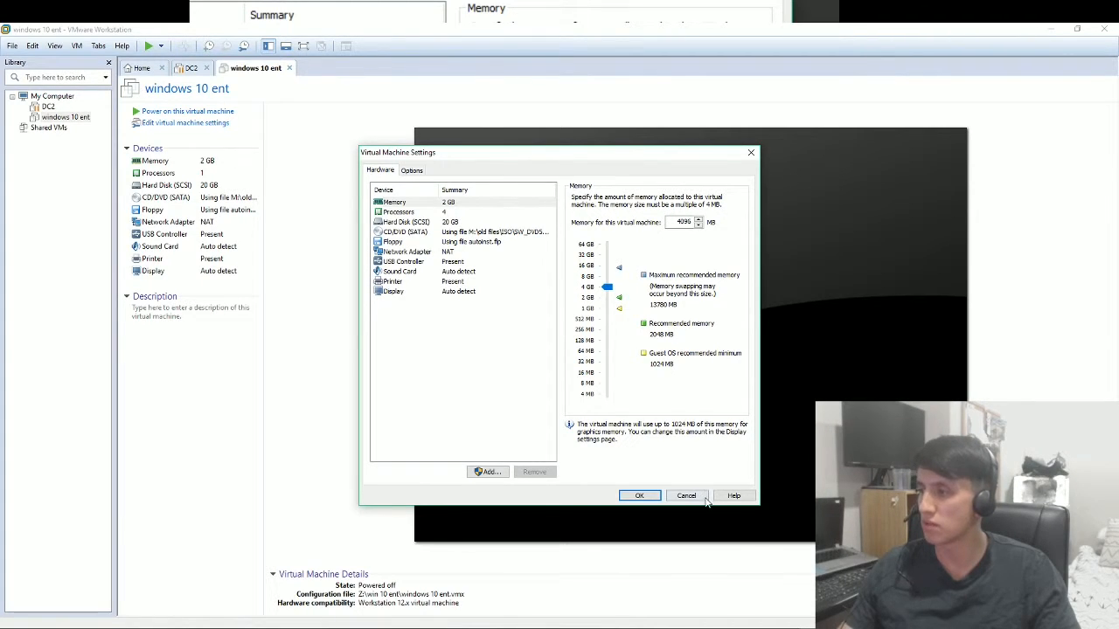
pyautogui.click(646, 496)
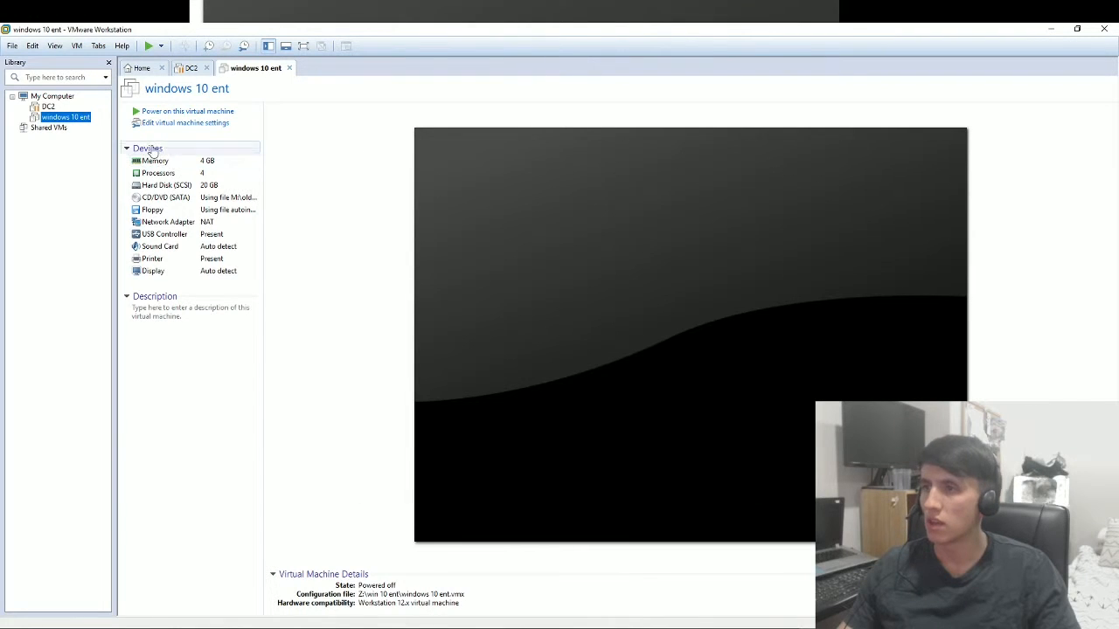
# Power on the windows 10 ent VM and dismiss the Removable Devices notice.
pyautogui.click(178, 113)
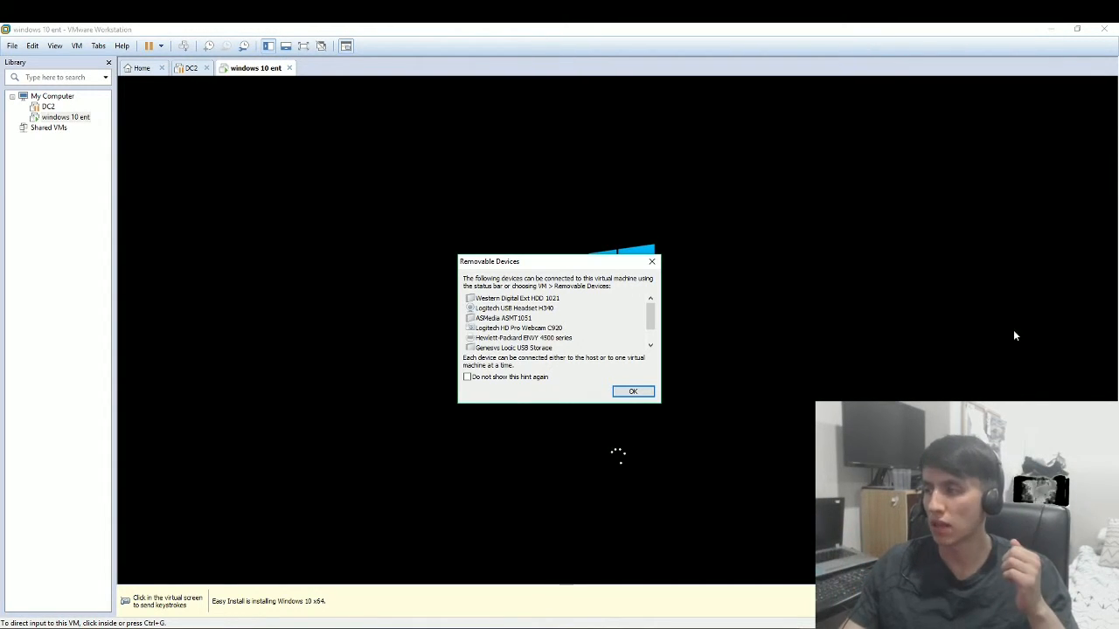
pyautogui.click(648, 393)
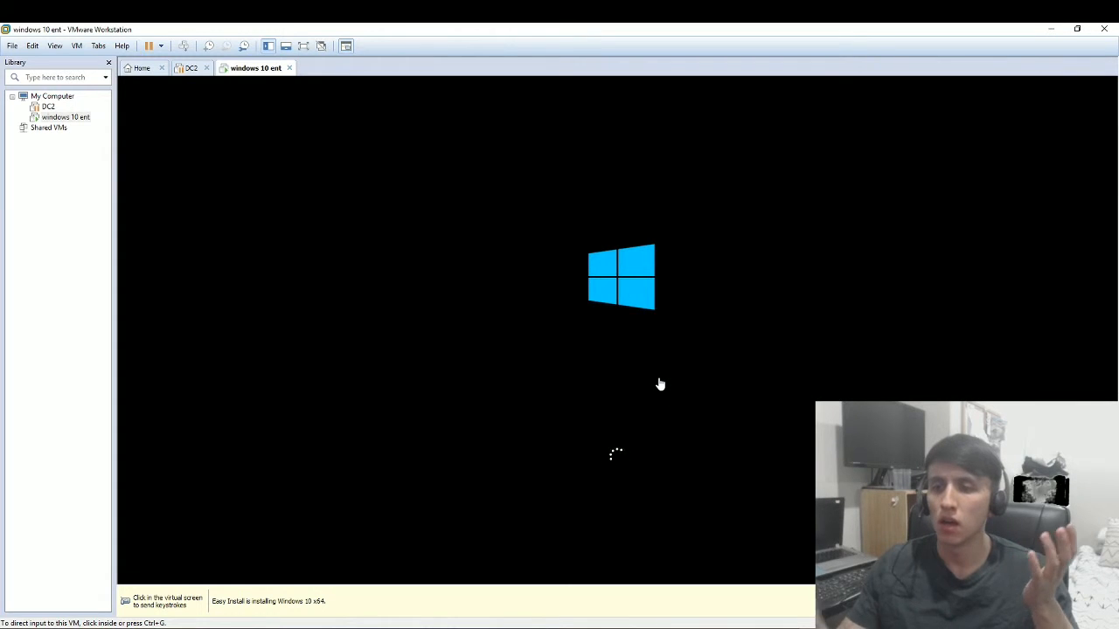